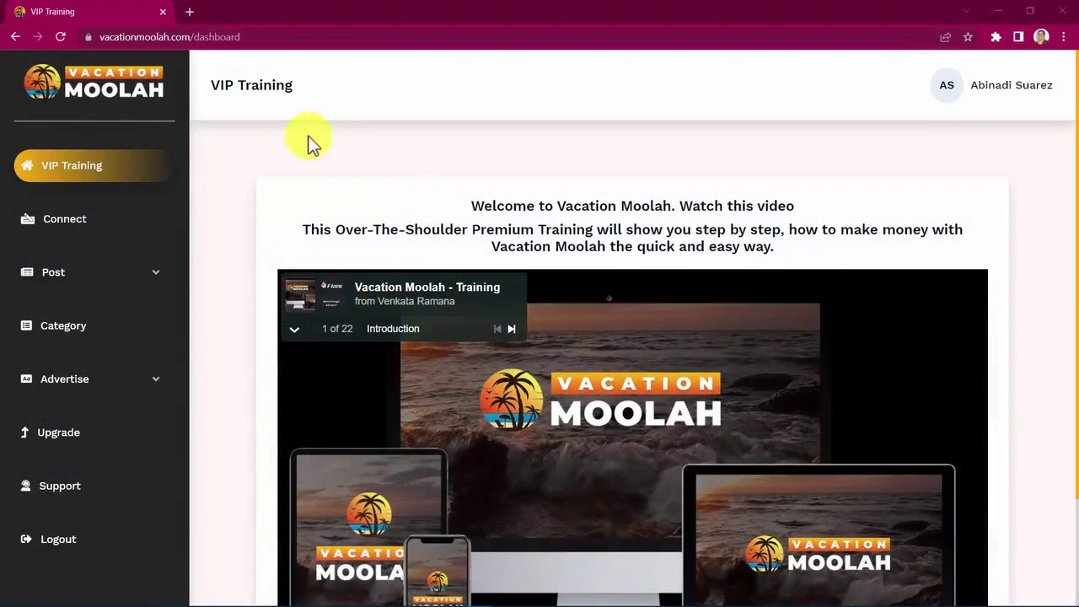
Step: View the connected websites list and the form for adding a website, closing the form without adding anything
{"action": "left_click", "coordinate": [73, 223]}
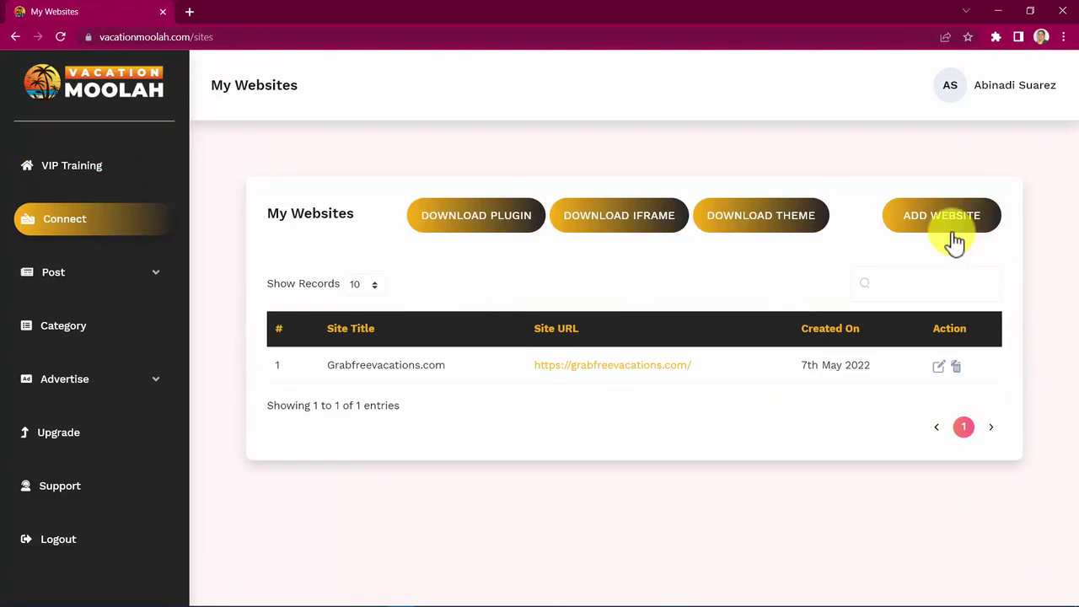
{"action": "left_click", "coordinate": [955, 243]}
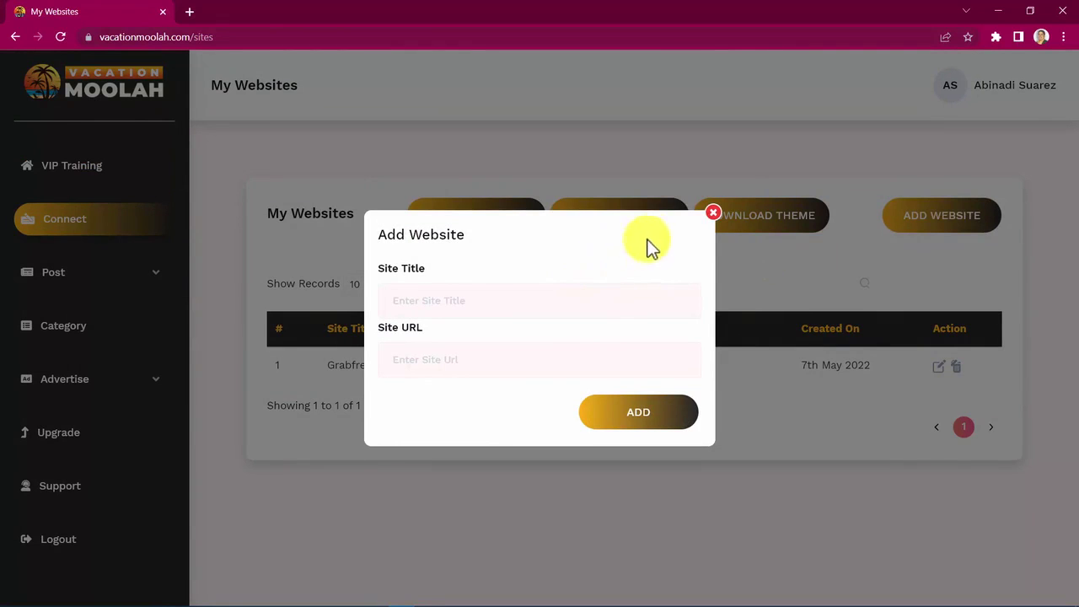
{"action": "left_click", "coordinate": [713, 213]}
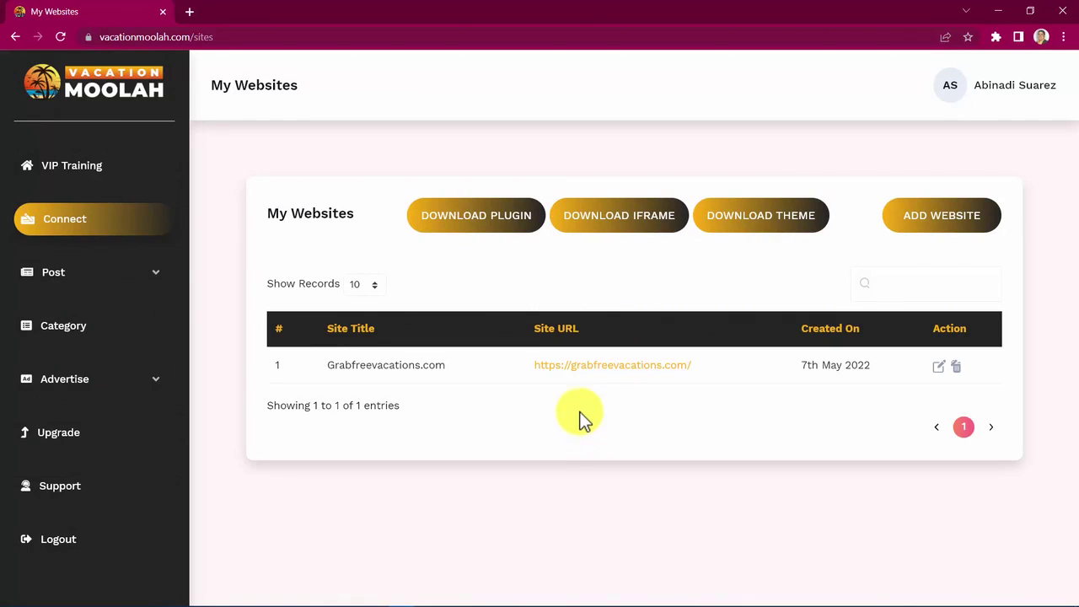
Step: Open the connected Grabfreevacations.com site and examine its homepage posts, banners and categories
{"action": "left_click", "coordinate": [581, 366]}
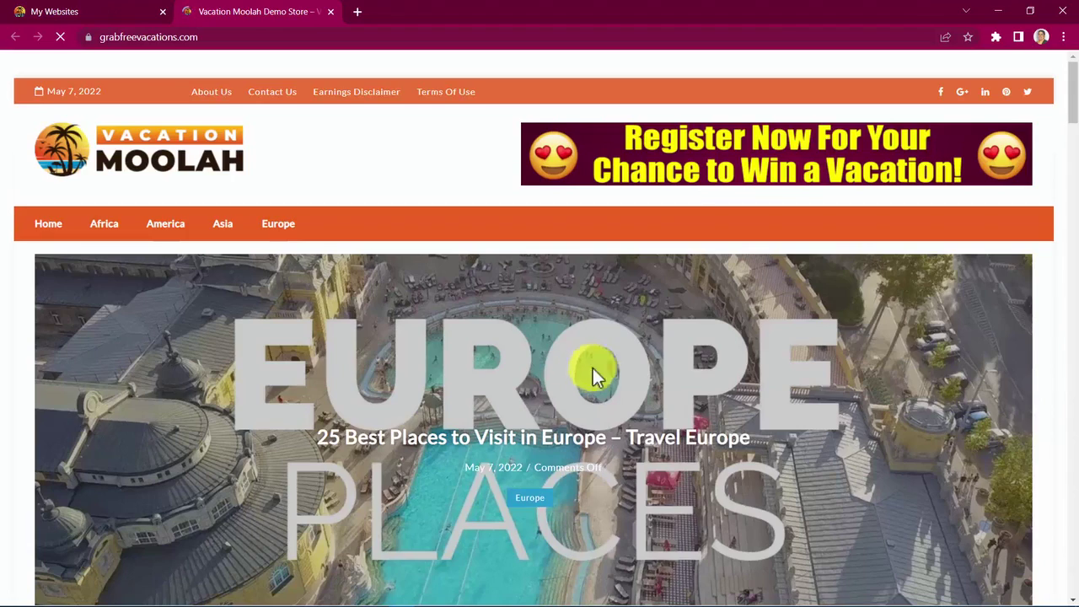
{"action": "scroll", "coordinate": [1042, 142], "scroll_direction": "down", "scroll_amount": 3}
{"action": "scroll", "coordinate": [1042, 142], "scroll_direction": "down", "scroll_amount": 2}
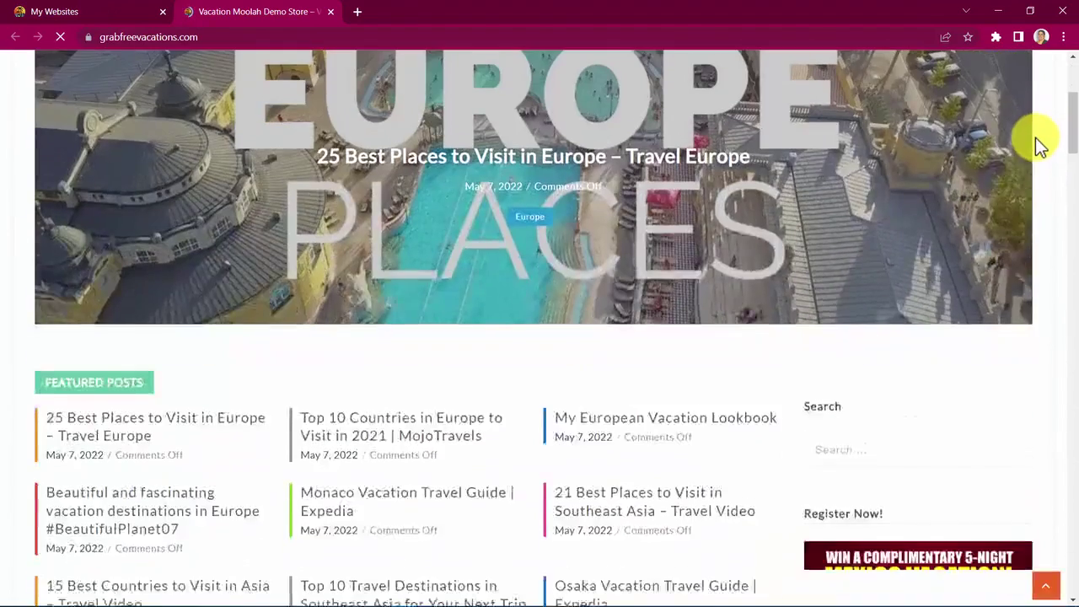
{"action": "scroll", "coordinate": [1039, 143], "scroll_direction": "down", "scroll_amount": 2}
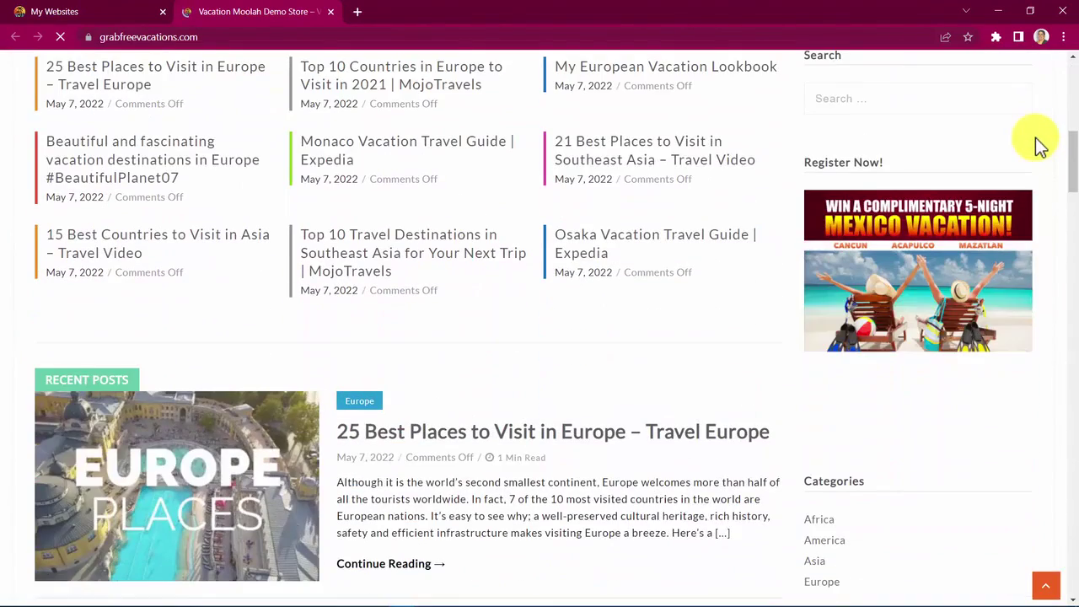
{"action": "scroll", "coordinate": [1039, 143], "scroll_direction": "down", "scroll_amount": 4}
{"action": "scroll", "coordinate": [1039, 144], "scroll_direction": "down", "scroll_amount": 5}
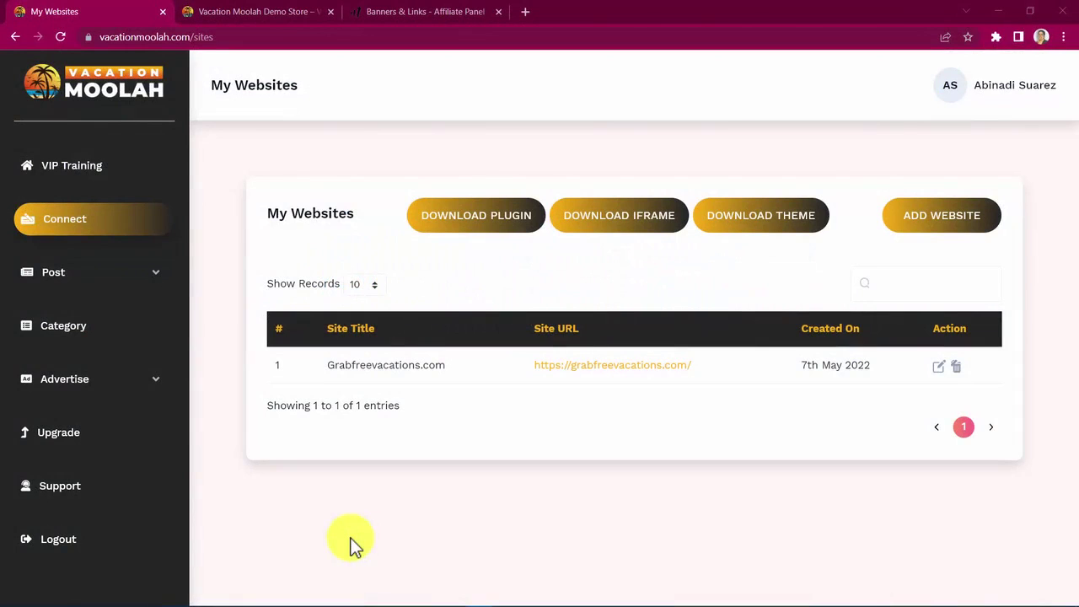
Step: Open the video Poster page and copy the HTML code of the Orlando 3-night getaway banner from the affiliate panel
{"action": "left_click", "coordinate": [95, 272]}
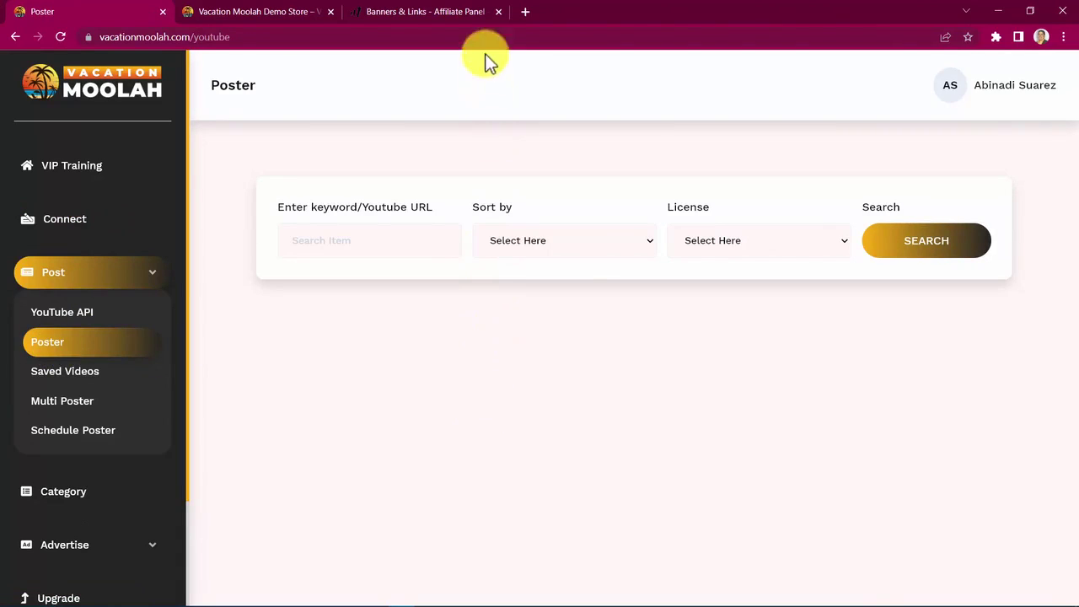
{"action": "left_click", "coordinate": [477, 11]}
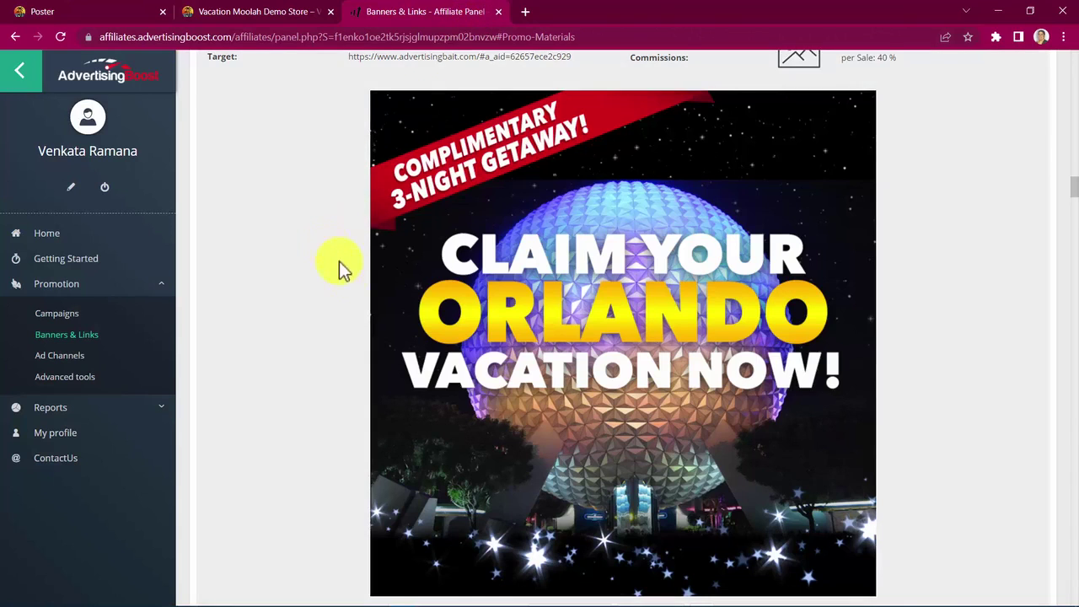
{"action": "scroll", "coordinate": [354, 320], "scroll_direction": "down", "scroll_amount": 2}
{"action": "left_click", "coordinate": [557, 478]}
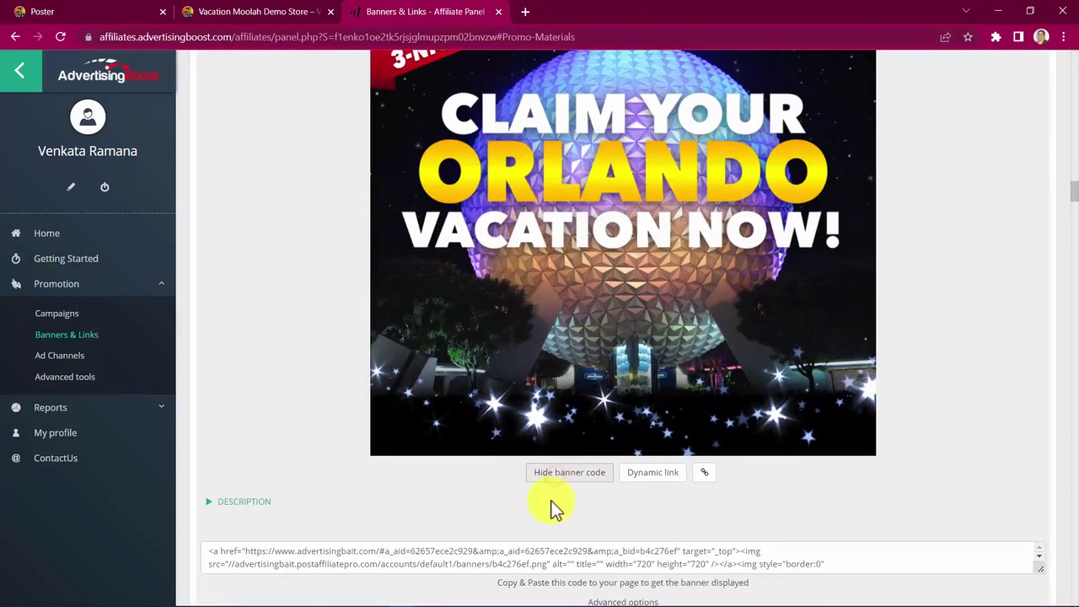
{"action": "scroll", "coordinate": [549, 508], "scroll_direction": "down", "scroll_amount": 1}
{"action": "left_click", "coordinate": [528, 487]}
{"action": "right_click", "coordinate": [531, 491]}
{"action": "left_click", "coordinate": [539, 497]}
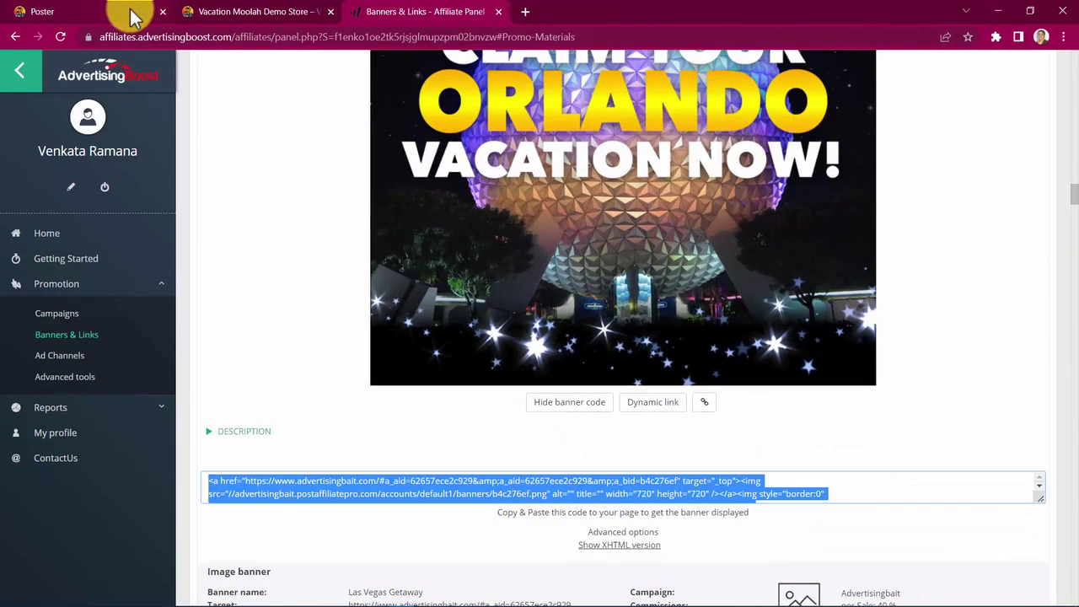
Step: Search the Poster for "orlando" videos, sorted by view count and limited to Creative Common Videos
{"action": "left_click", "coordinate": [130, 15]}
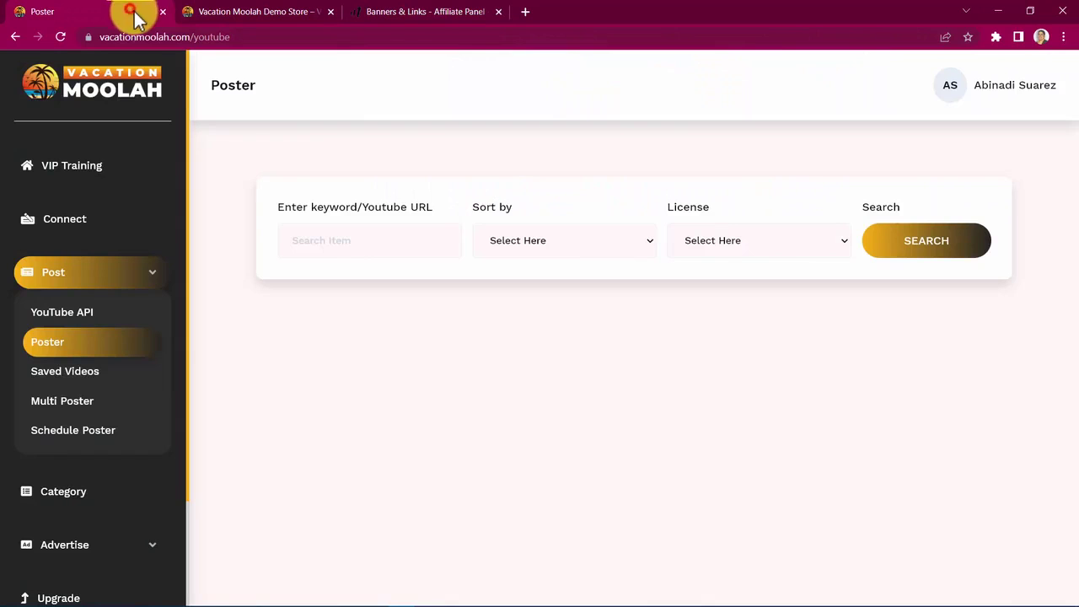
{"action": "left_click", "coordinate": [329, 244]}
{"action": "type", "text": "vrlando"}
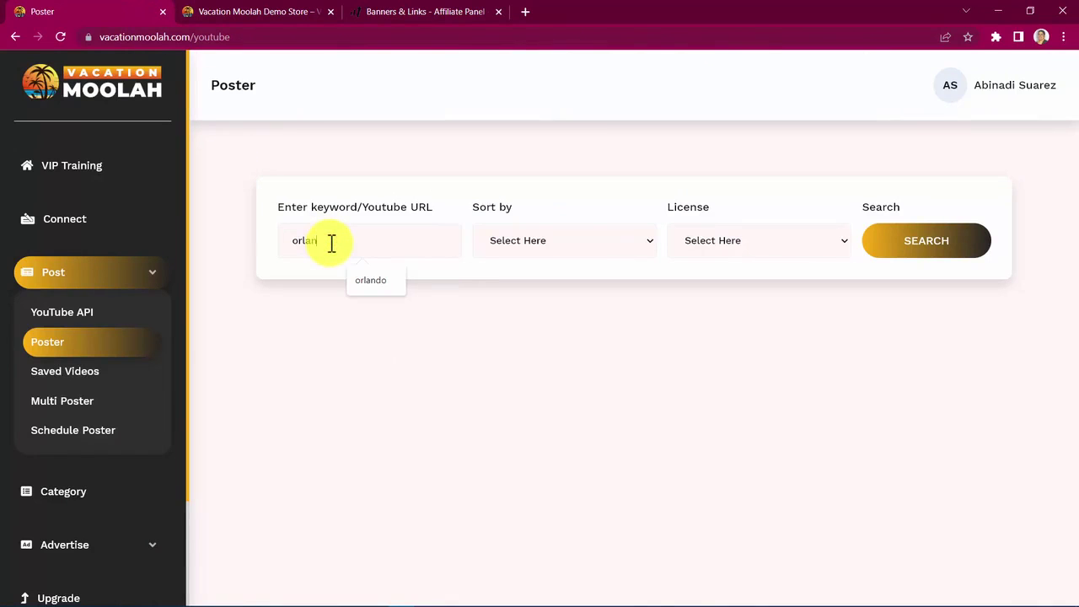
{"action": "left_click", "coordinate": [602, 252]}
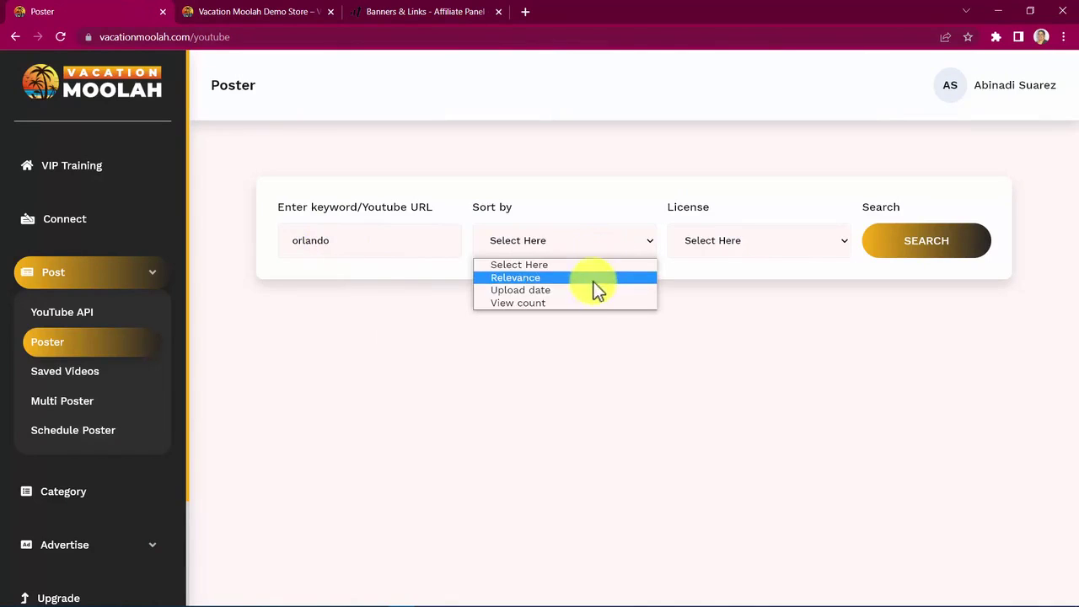
{"action": "left_click", "coordinate": [574, 303]}
{"action": "left_click", "coordinate": [710, 242]}
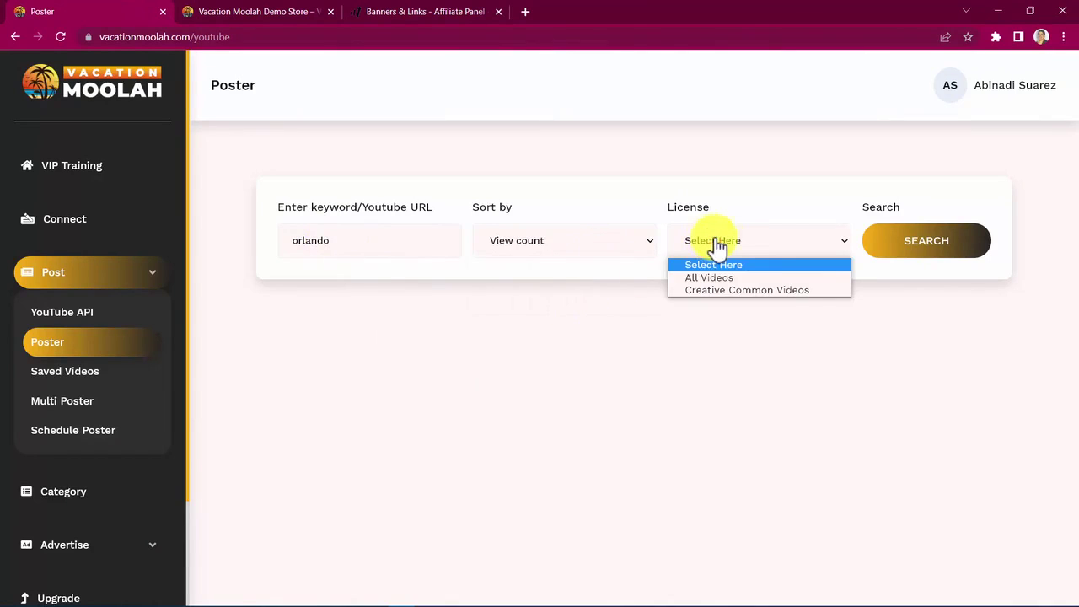
{"action": "left_click", "coordinate": [776, 291]}
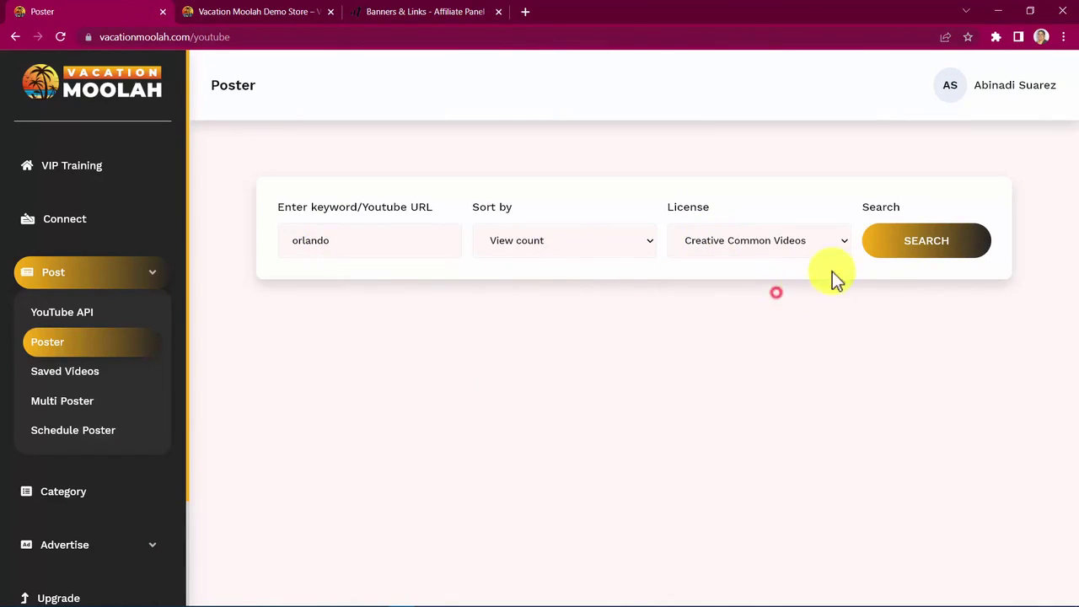
{"action": "left_click", "coordinate": [892, 251]}
Step: Create a post from the "10 BEST Things To Do In Orlando" video and view its post content
{"action": "scroll", "coordinate": [632, 354], "scroll_direction": "down", "scroll_amount": 4}
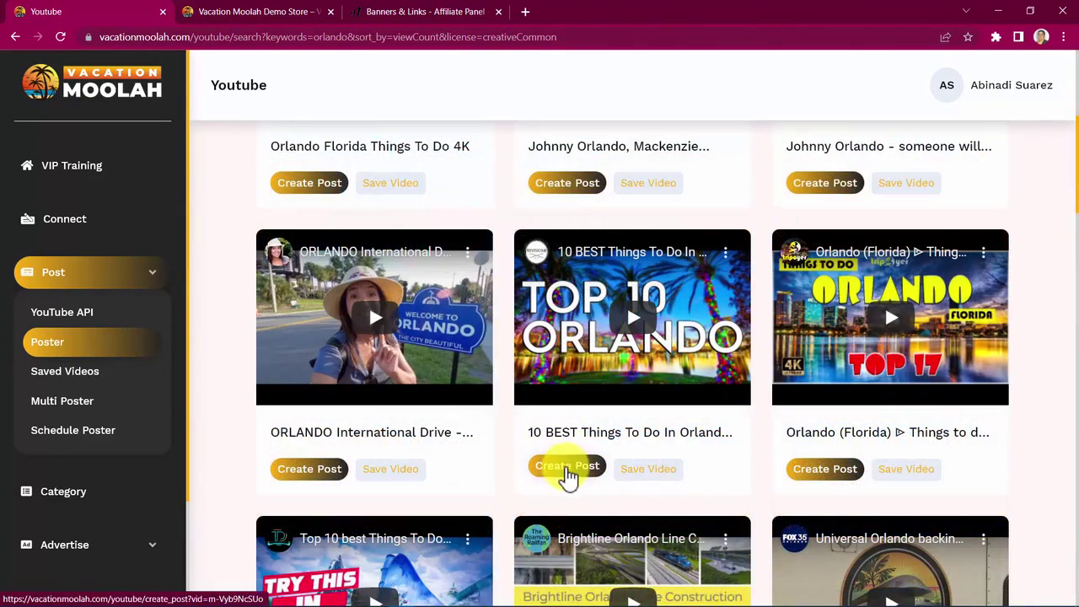
{"action": "left_click", "coordinate": [566, 468]}
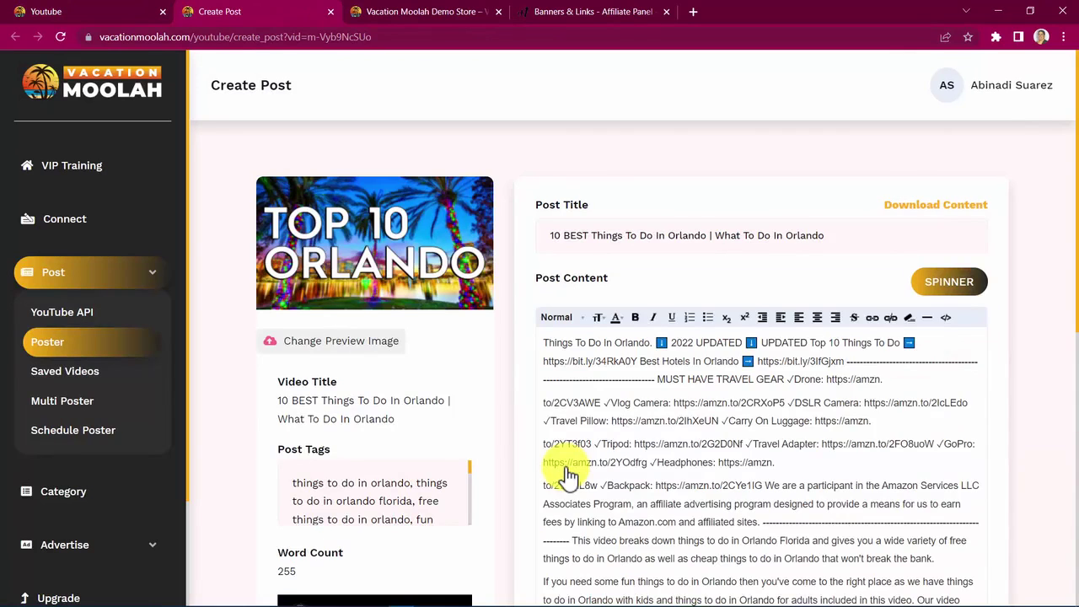
{"action": "scroll", "coordinate": [570, 476], "scroll_direction": "down", "scroll_amount": 1}
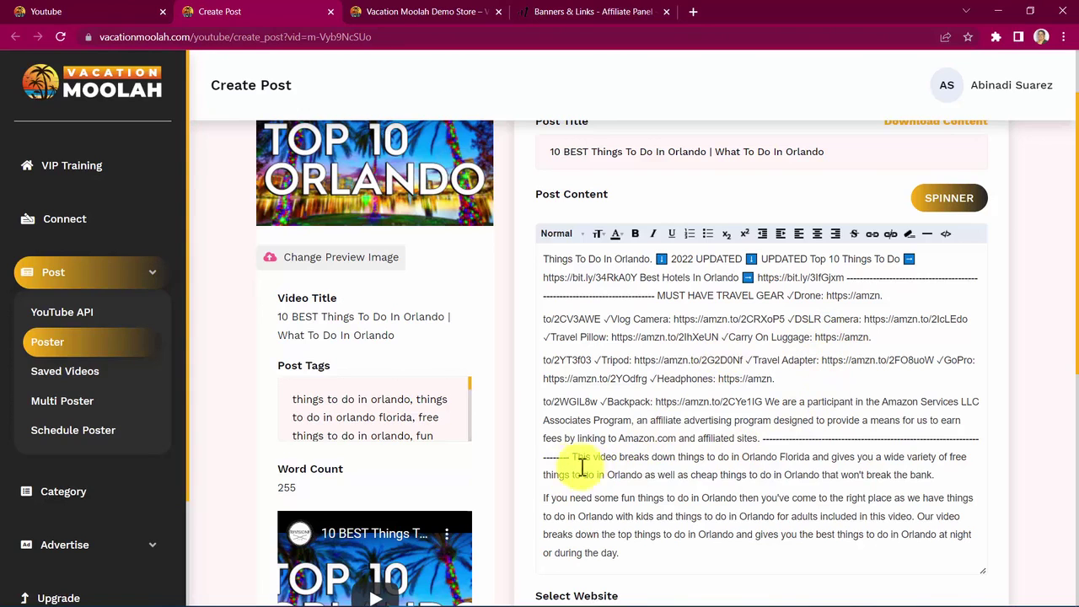
Step: Delete the links and travel-gear text from the post content, adding paragraph breaks around the first line, and reword the content with the spinner
{"action": "left_click_drag", "start_coordinate": [570, 458], "coordinate": [548, 279]}
{"action": "key", "text": "BackSpace"}
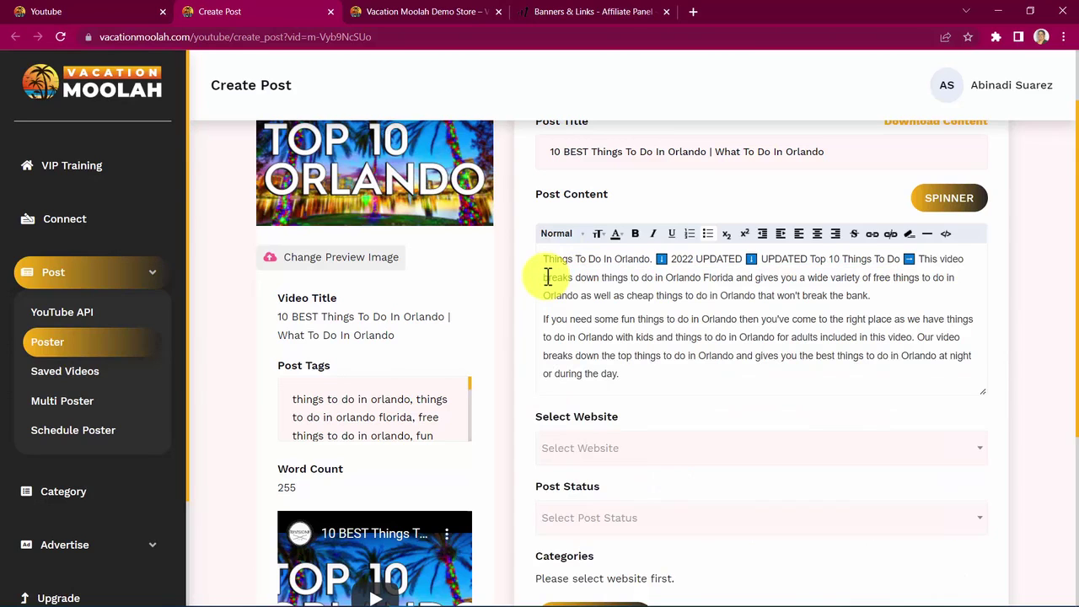
{"action": "key", "text": "Return"}
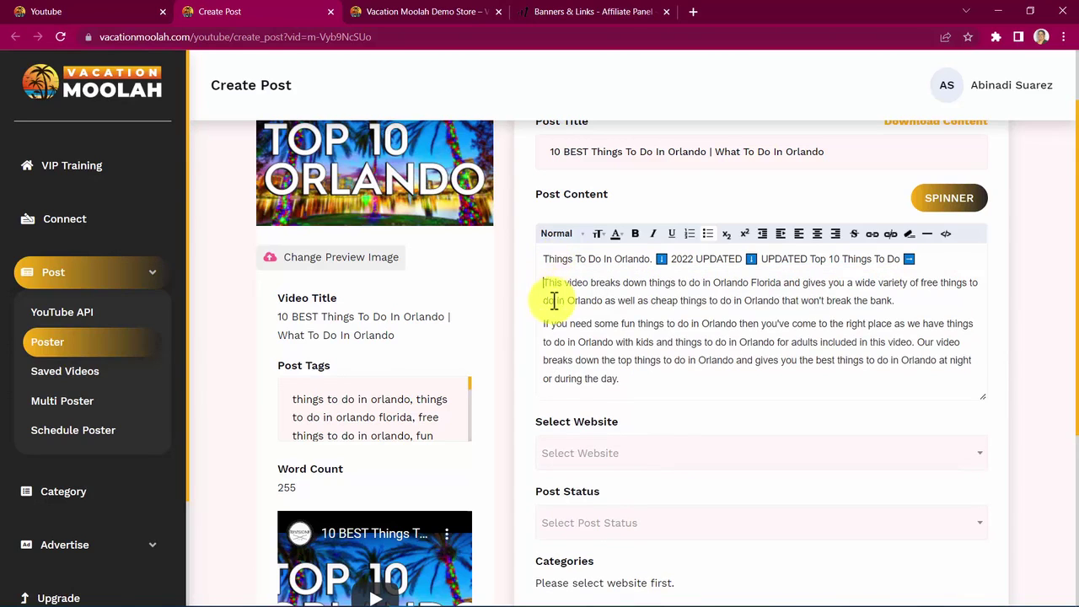
{"action": "left_click", "coordinate": [541, 259]}
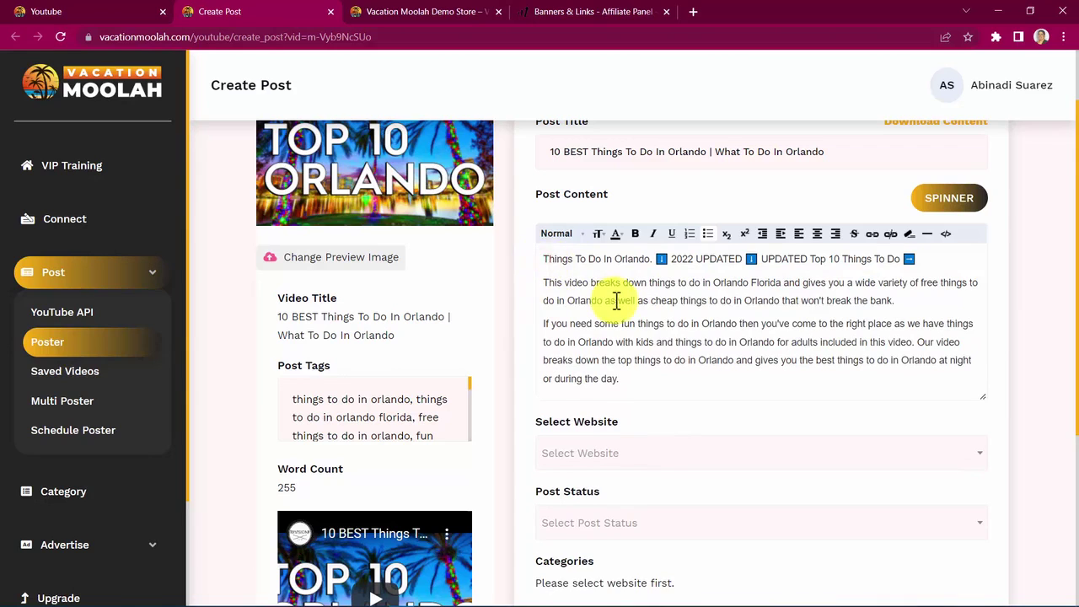
{"action": "key", "text": "Return"}
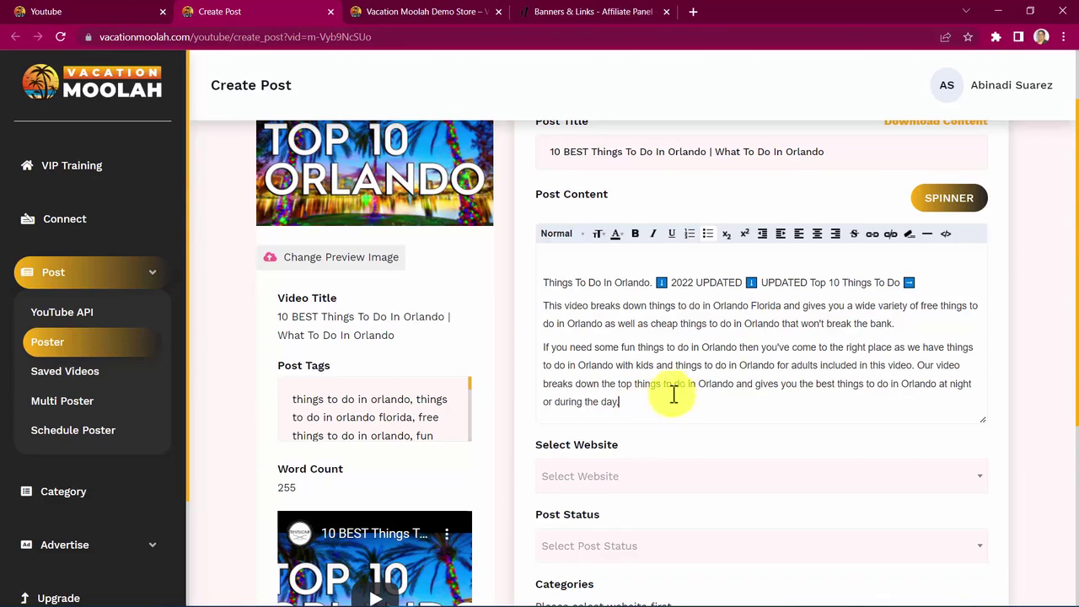
{"action": "left_click", "coordinate": [931, 203]}
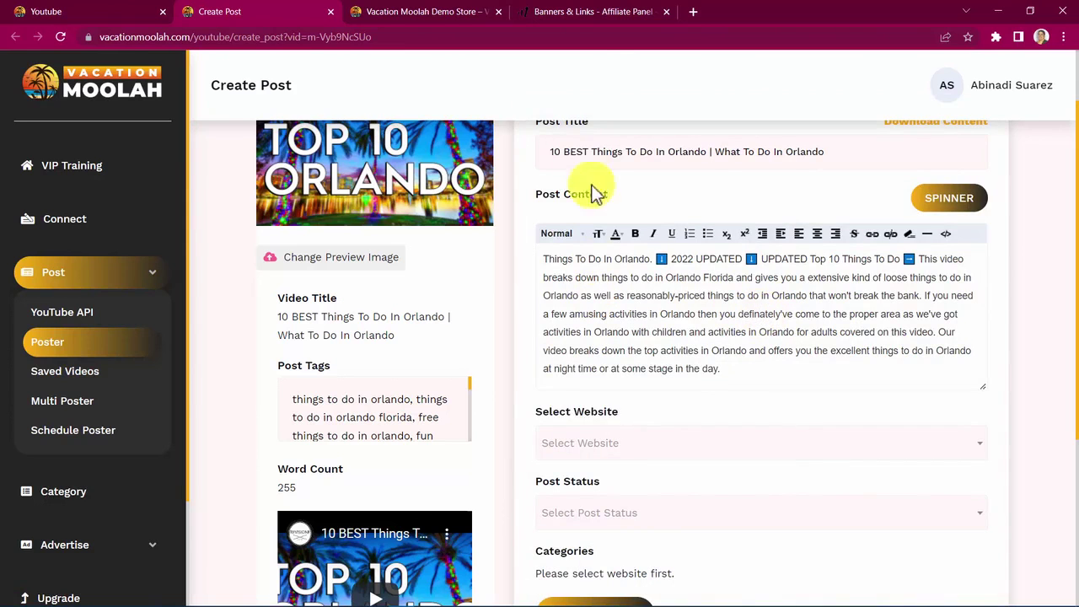
Step: Copy the displayed Orlando banner code once more from the affiliate panel's Banners & Links page
{"action": "left_click", "coordinate": [582, 12]}
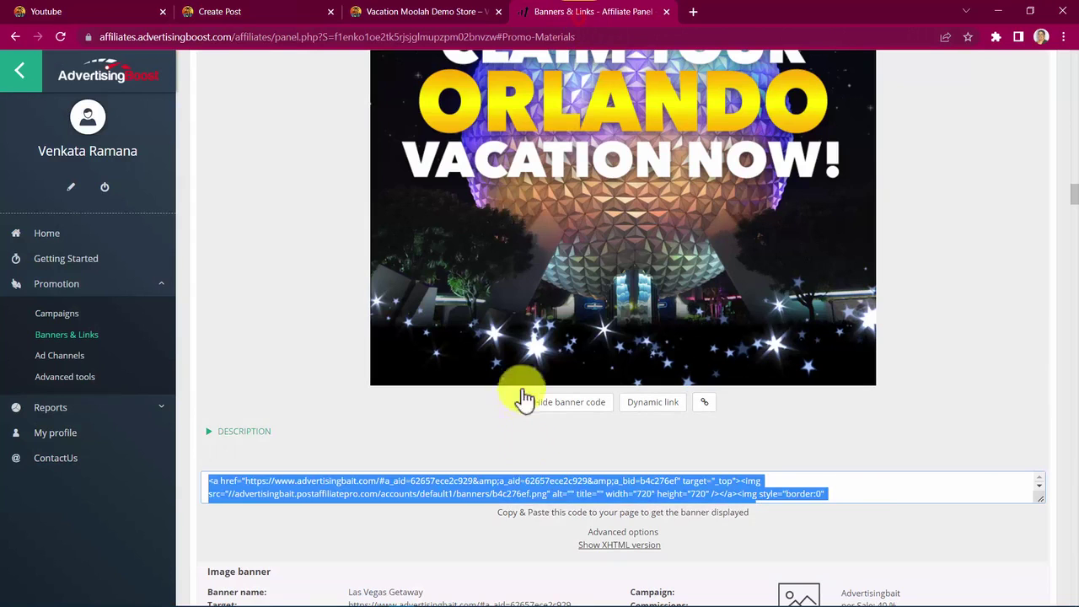
{"action": "right_click", "coordinate": [550, 493]}
{"action": "left_click", "coordinate": [565, 504]}
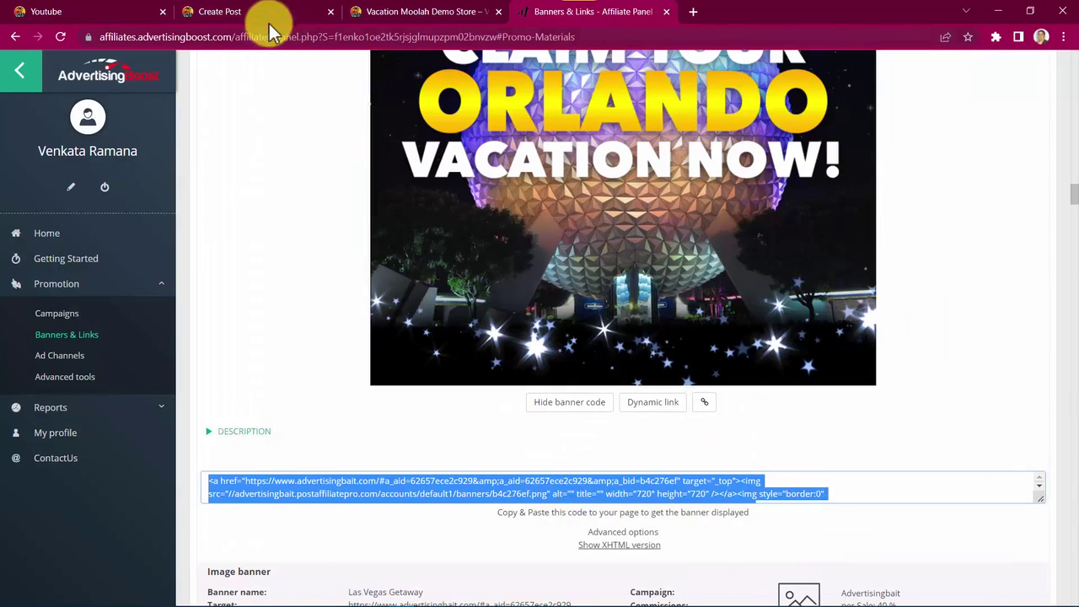
Step: Paste the banner code at the end of the post content's HTML source and return to the visual view
{"action": "left_click", "coordinate": [269, 16]}
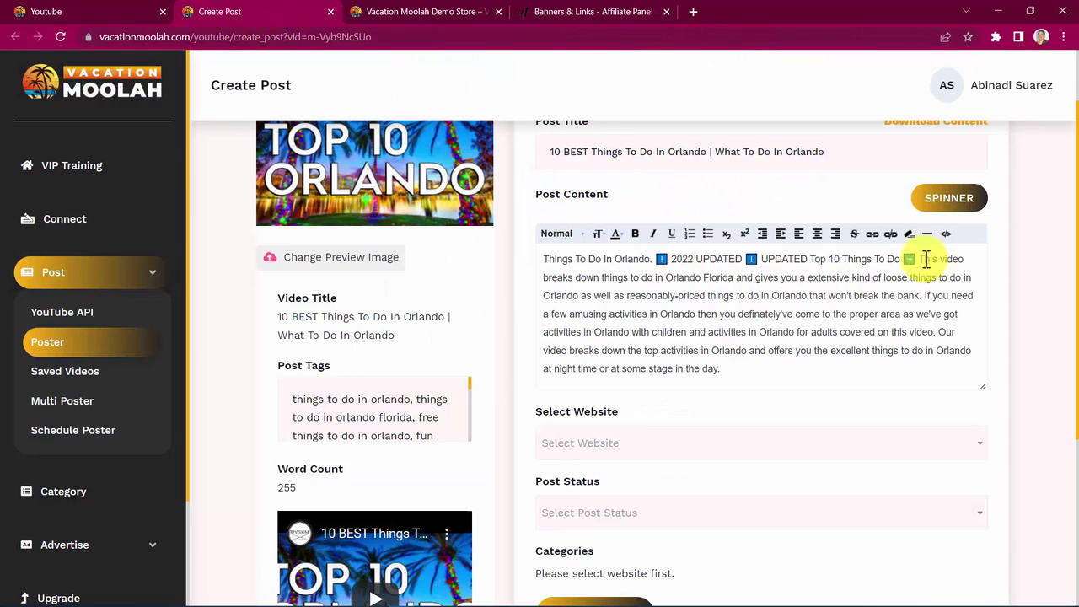
{"action": "left_click", "coordinate": [945, 235]}
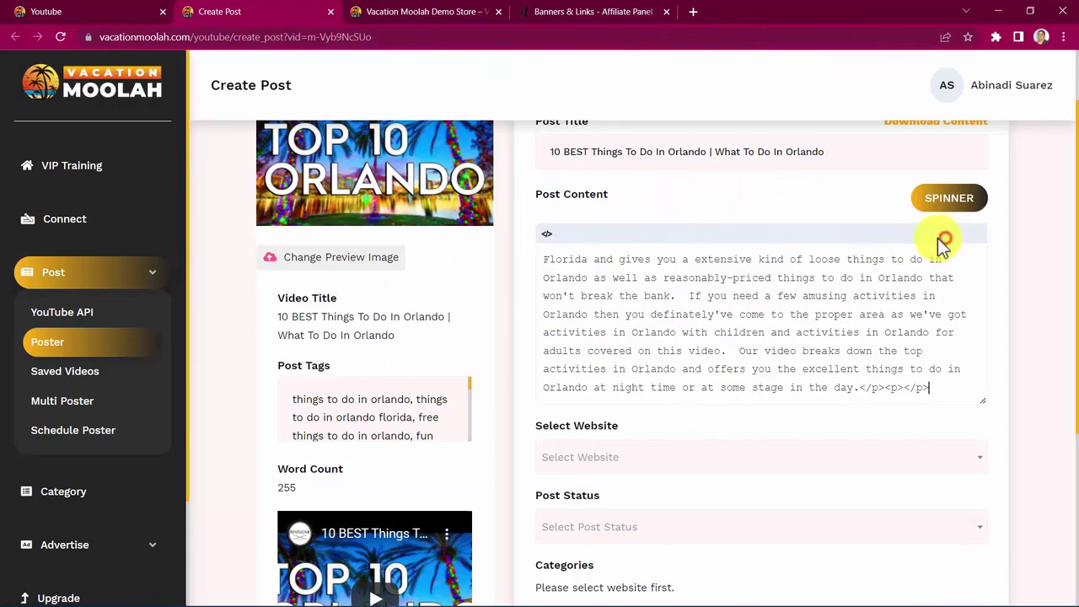
{"action": "left_click", "coordinate": [894, 369]}
{"action": "key", "text": "ctrl+v"}
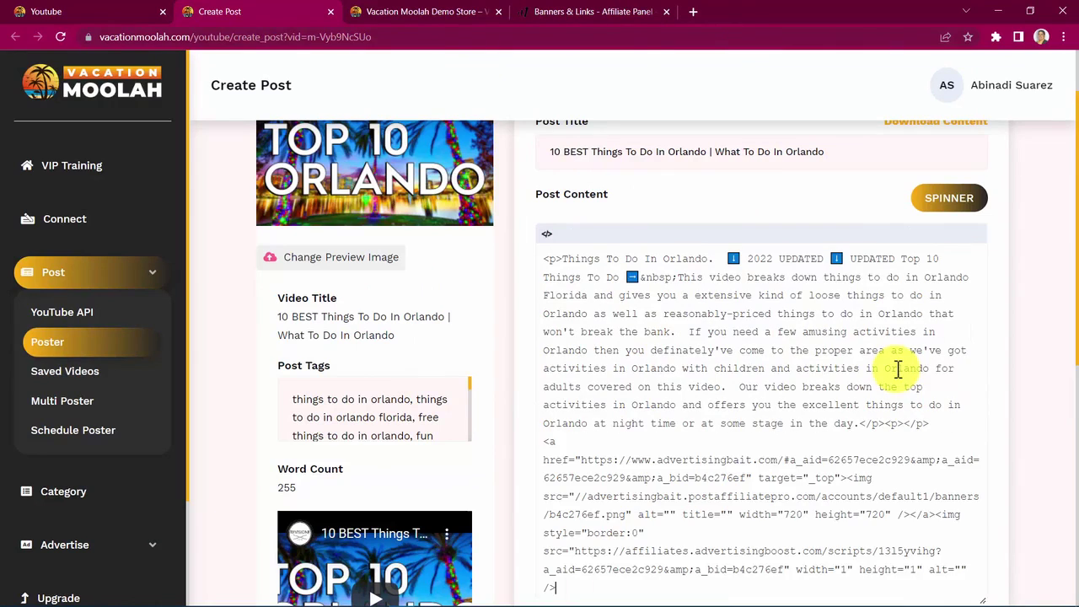
{"action": "scroll", "coordinate": [895, 422], "scroll_direction": "down", "scroll_amount": 3}
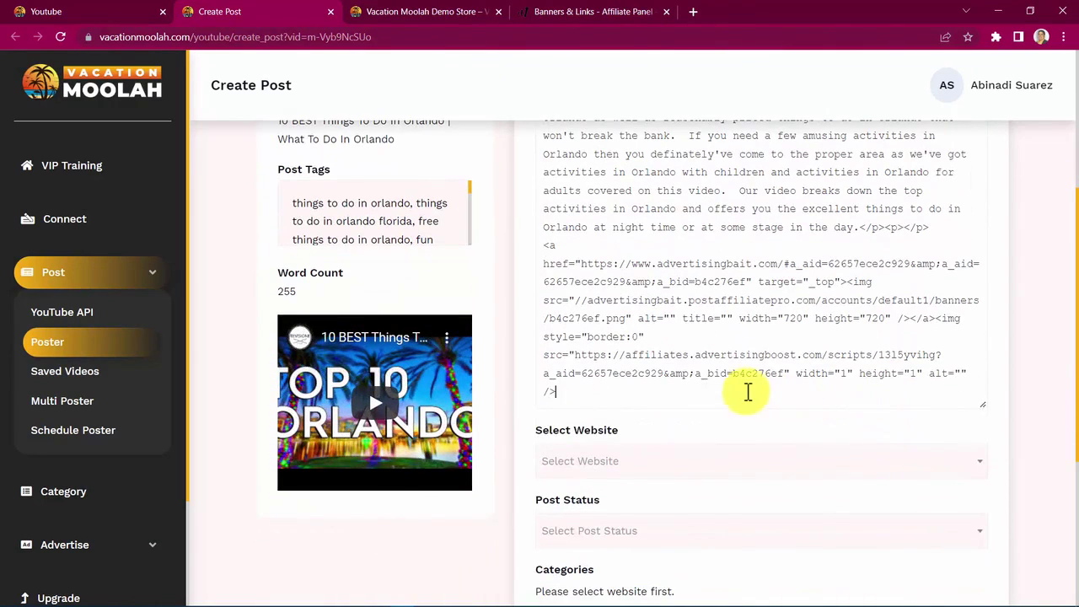
{"action": "scroll", "coordinate": [665, 366], "scroll_direction": "up", "scroll_amount": 3}
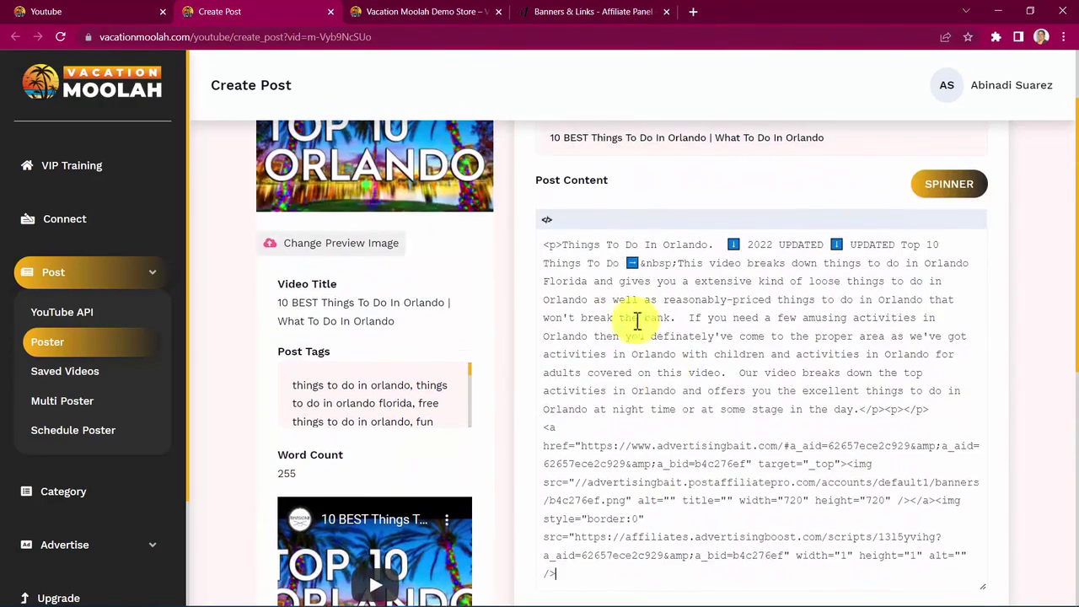
{"action": "left_click", "coordinate": [556, 220]}
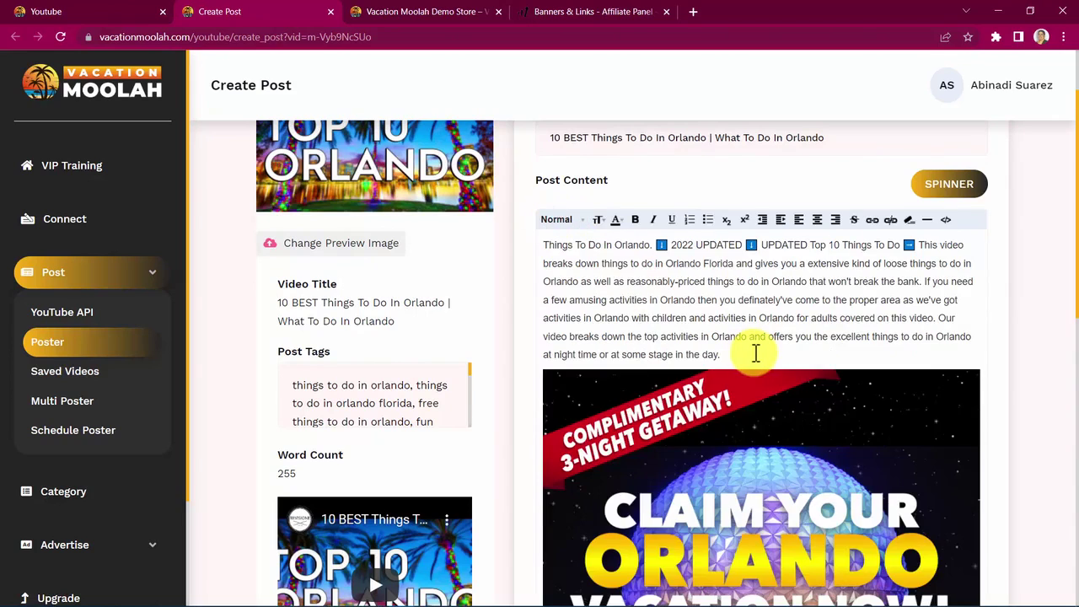
Step: Assign the post to the Grabfreevacations.com website and set its post status to publish
{"action": "scroll", "coordinate": [756, 354], "scroll_direction": "down", "scroll_amount": 5}
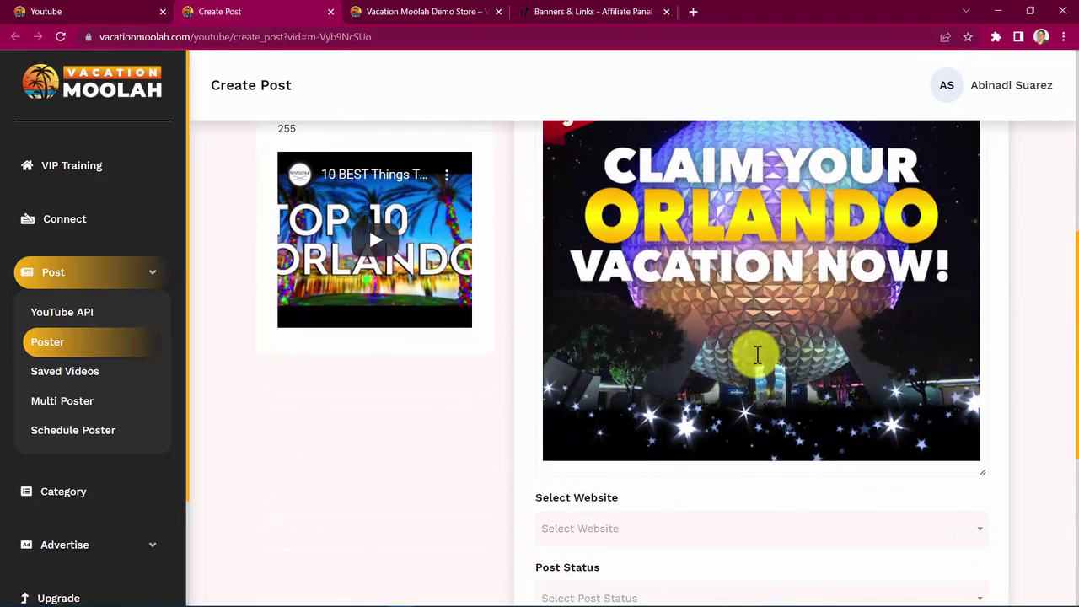
{"action": "scroll", "coordinate": [757, 355], "scroll_direction": "down", "scroll_amount": 3}
{"action": "left_click", "coordinate": [662, 369]}
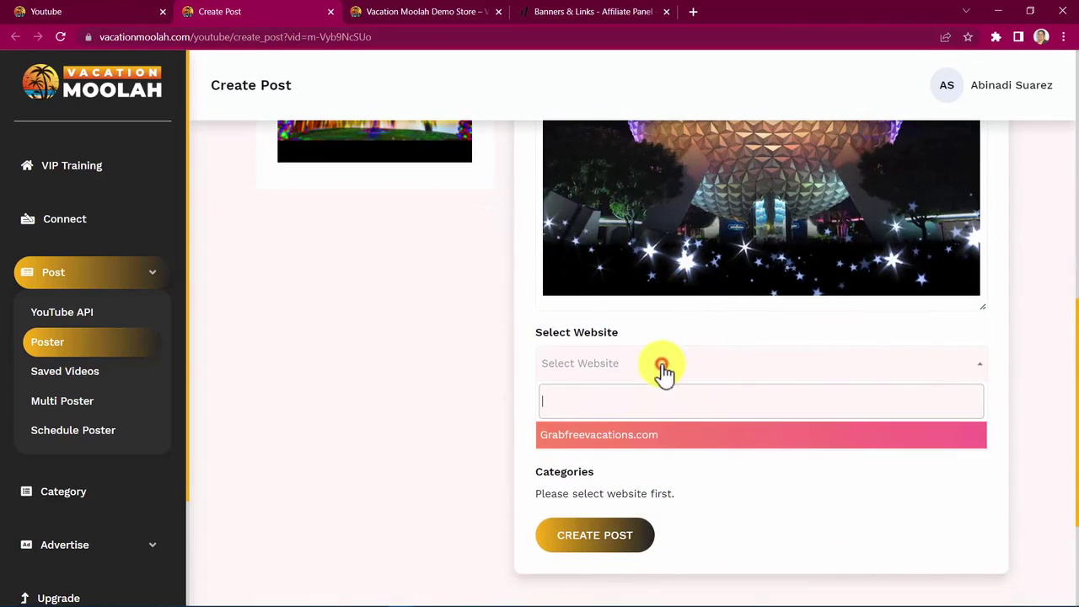
{"action": "left_click", "coordinate": [638, 435]}
{"action": "left_click", "coordinate": [636, 435]}
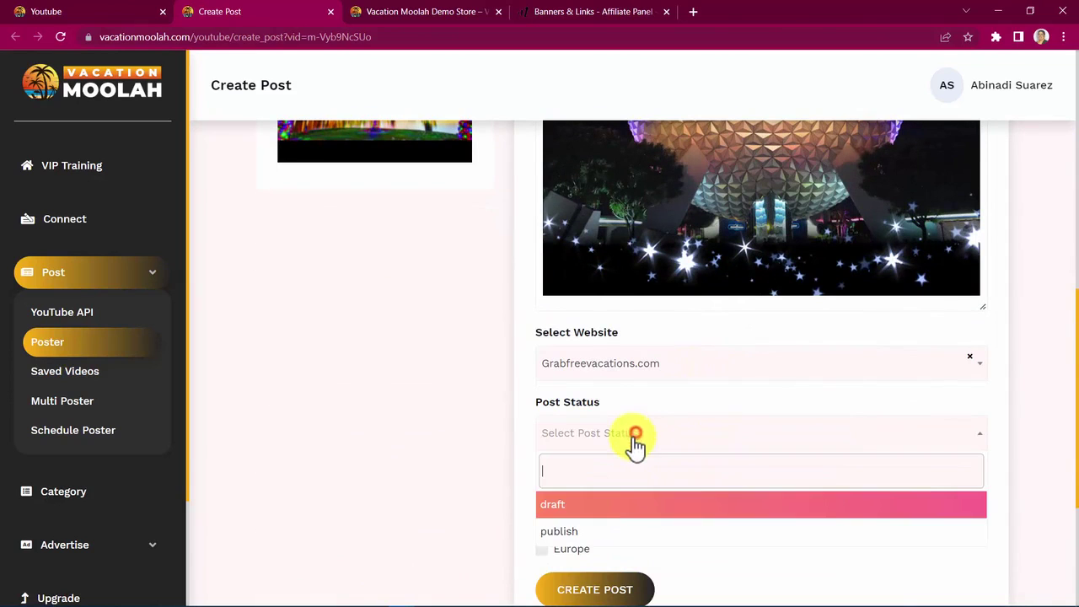
{"action": "left_click", "coordinate": [585, 531]}
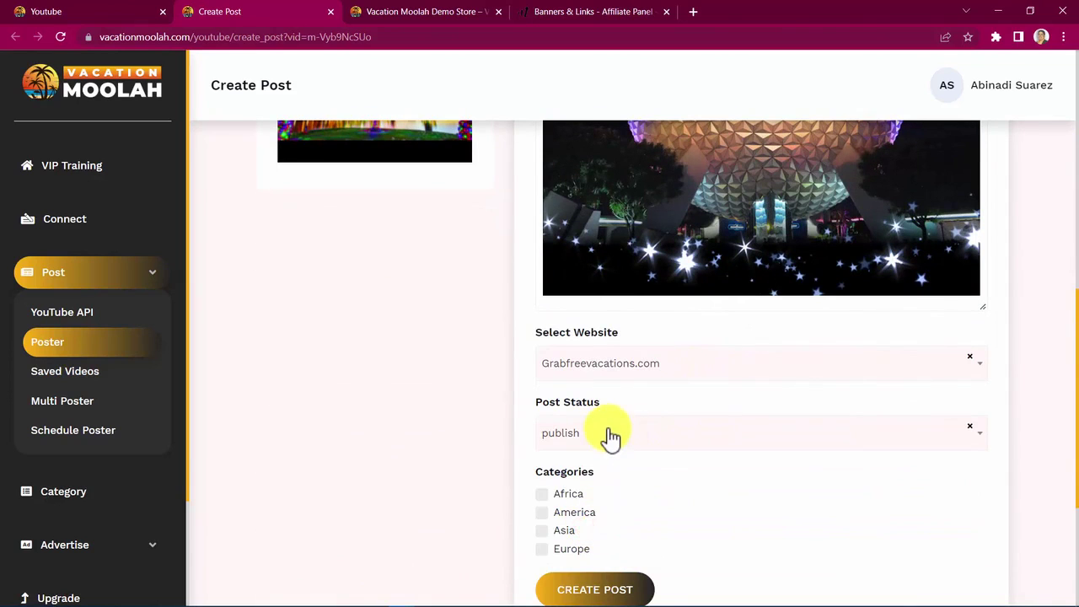
Step: Assign the post to the America category and create it
{"action": "scroll", "coordinate": [607, 439], "scroll_direction": "down", "scroll_amount": 1}
{"action": "scroll", "coordinate": [610, 436], "scroll_direction": "down", "scroll_amount": 1}
{"action": "left_click", "coordinate": [546, 428]}
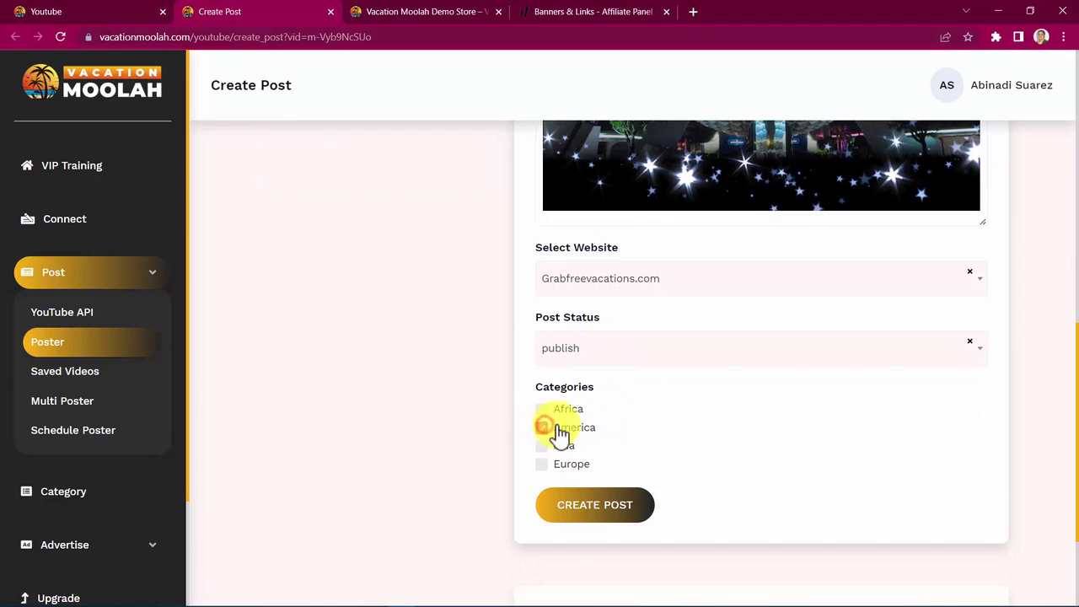
{"action": "left_click", "coordinate": [610, 510]}
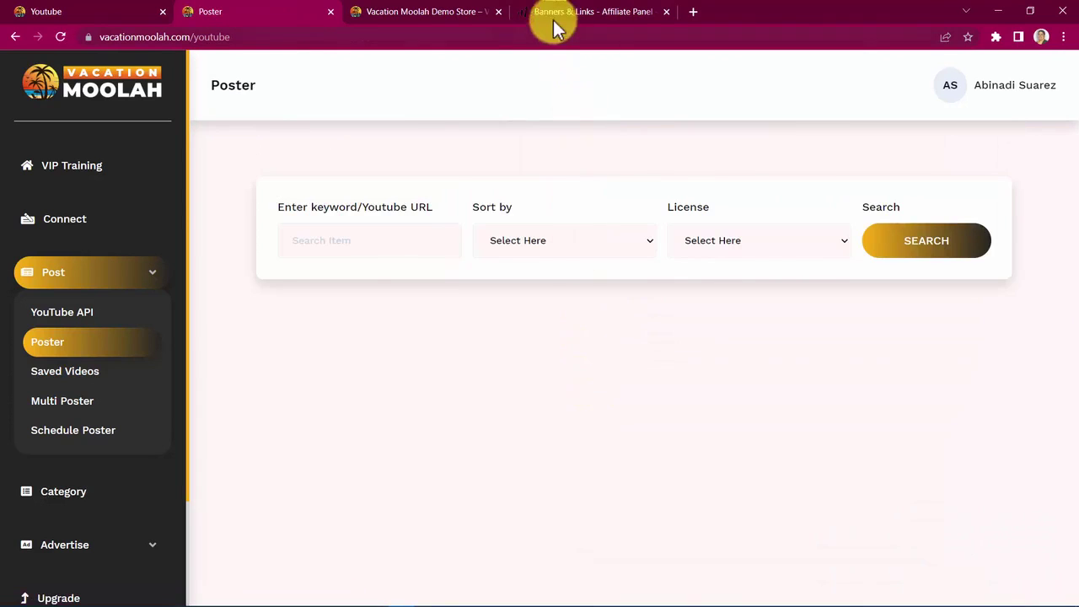
Step: Open the "10 BEST Things To Do In Orlando" post from the recent posts on the Grabfreevacations.com home page
{"action": "left_click", "coordinate": [450, 16]}
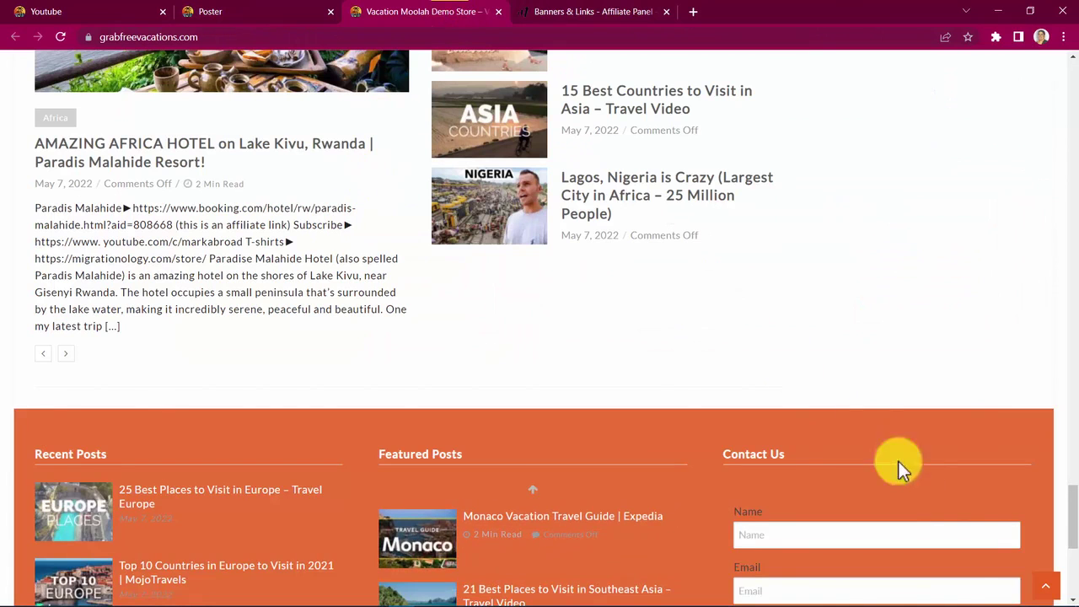
{"action": "left_click", "coordinate": [1045, 585]}
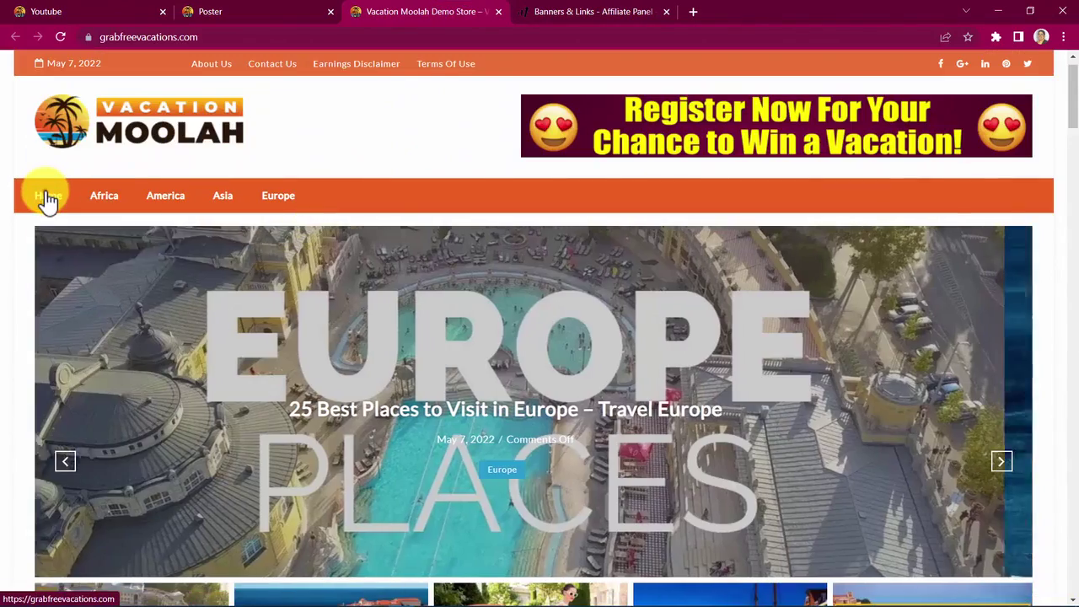
{"action": "left_click", "coordinate": [46, 197]}
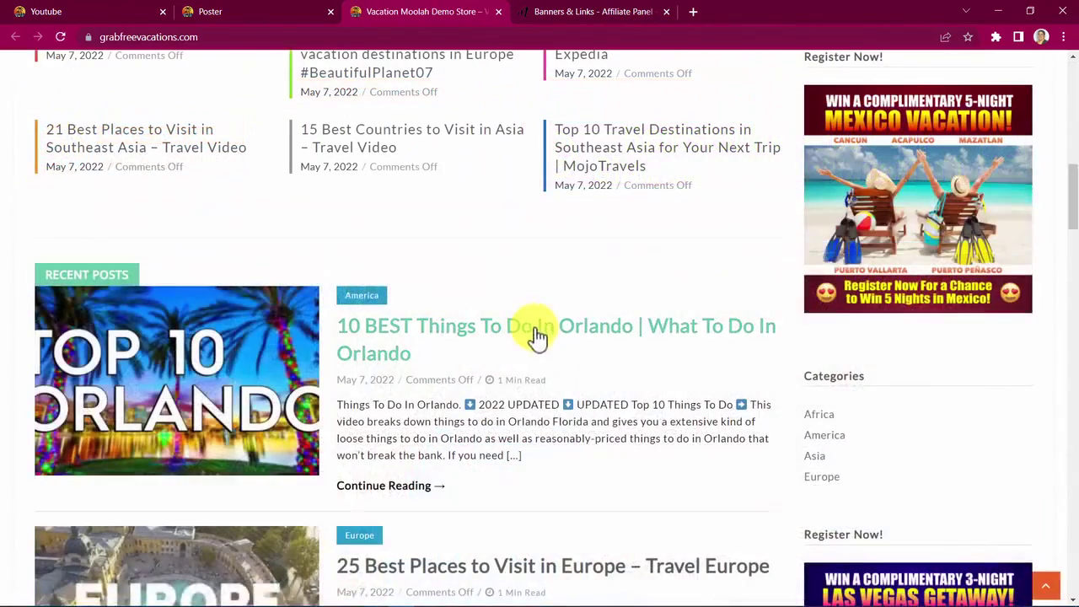
{"action": "left_click", "coordinate": [534, 337]}
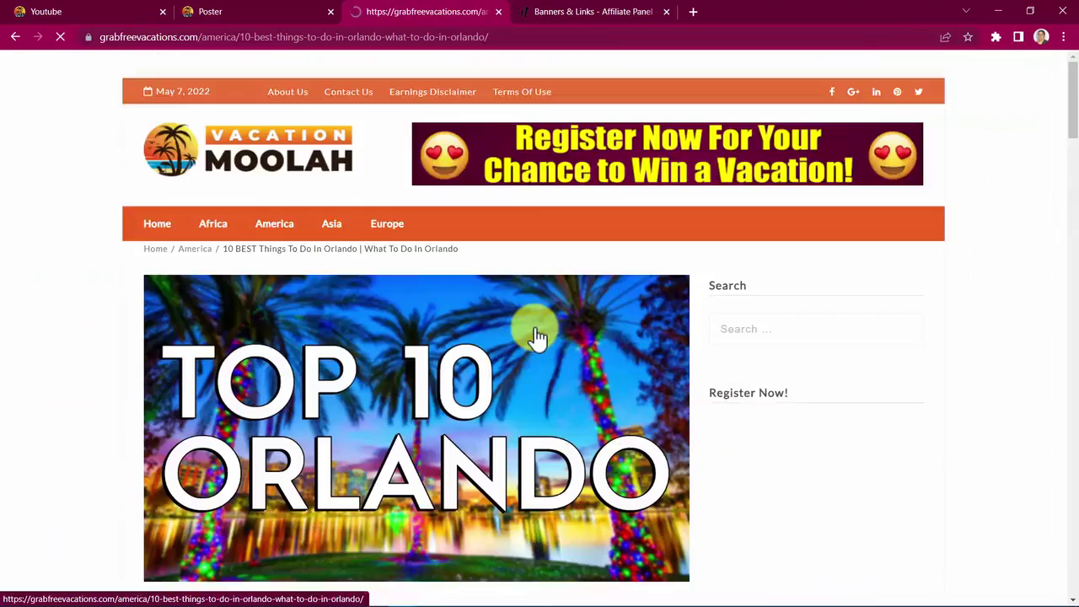
Step: Start the embedded Orlando video in the published post and pause it
{"action": "scroll", "coordinate": [538, 335], "scroll_direction": "down", "scroll_amount": 5}
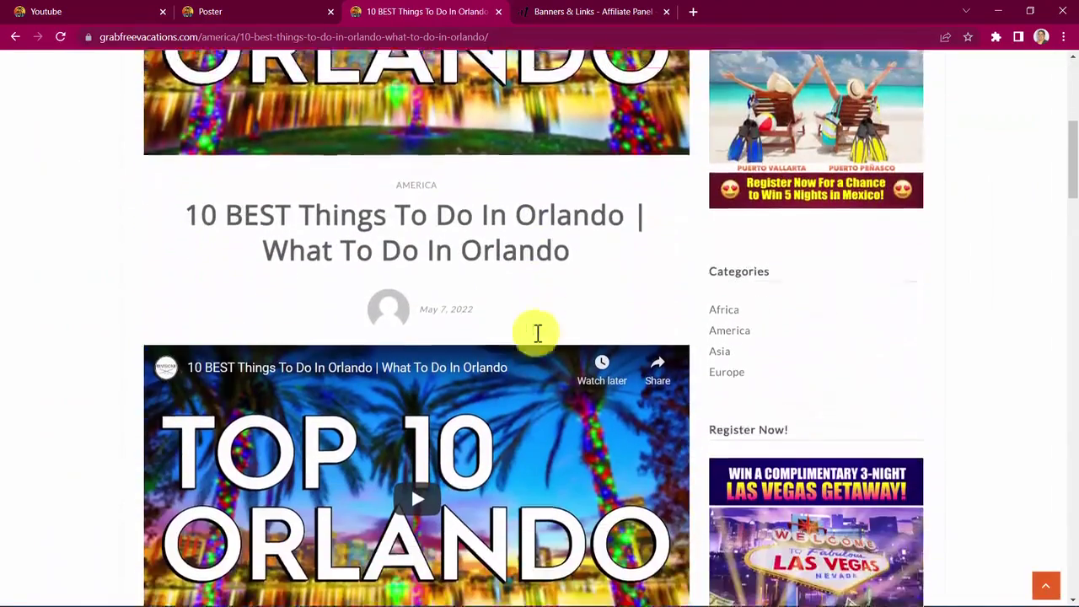
{"action": "scroll", "coordinate": [538, 333], "scroll_direction": "down", "scroll_amount": 2}
{"action": "left_click", "coordinate": [417, 364]}
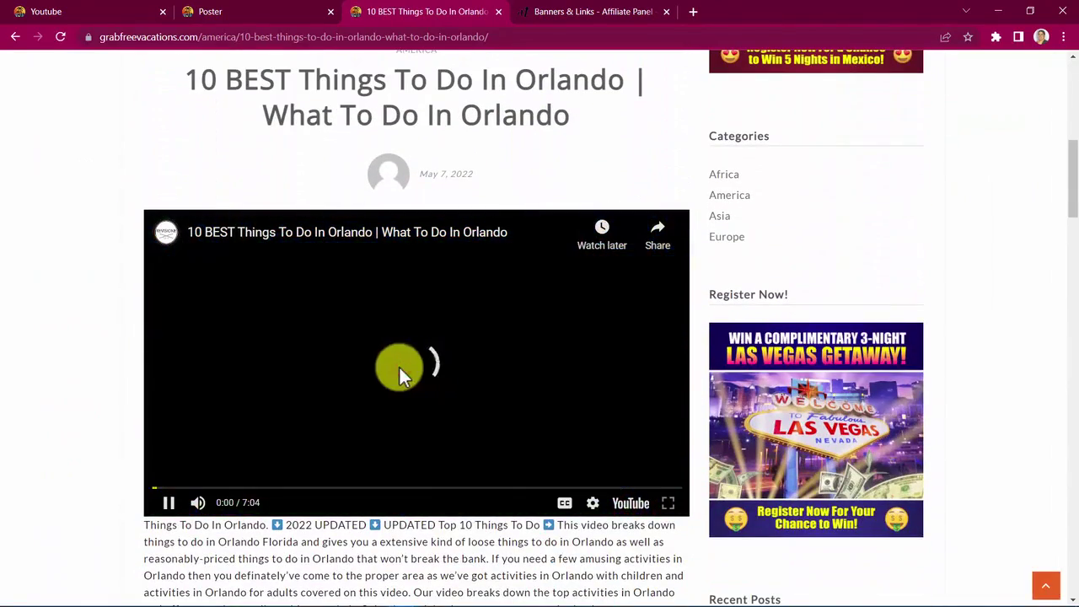
{"action": "left_click", "coordinate": [168, 502]}
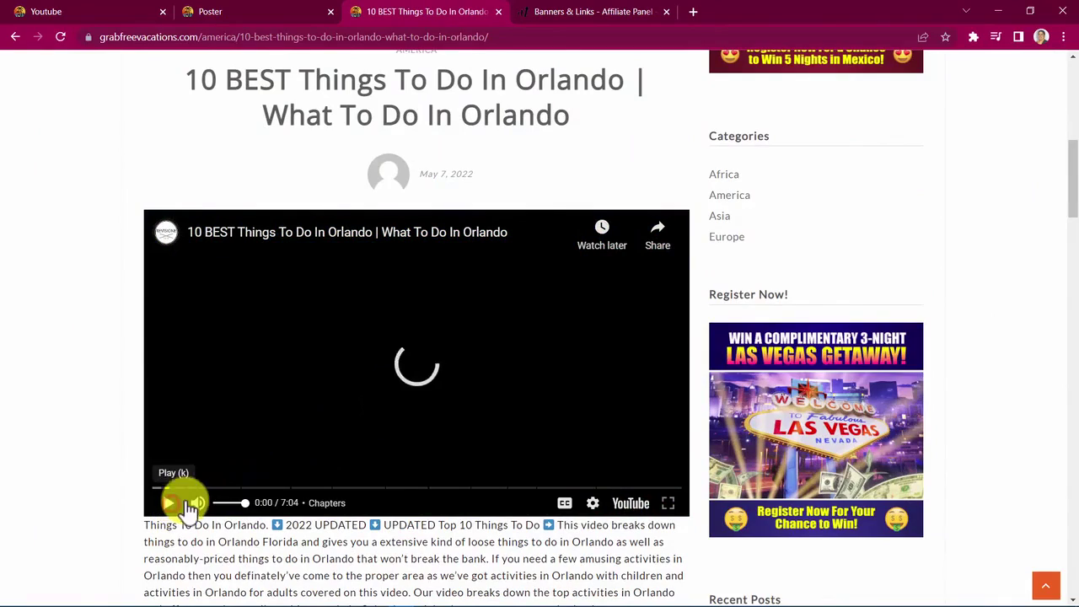
Step: Examine the published post's text, Orlando banner, tags, related posts, sidebar banners and footer
{"action": "scroll", "coordinate": [384, 408], "scroll_direction": "down", "scroll_amount": 3}
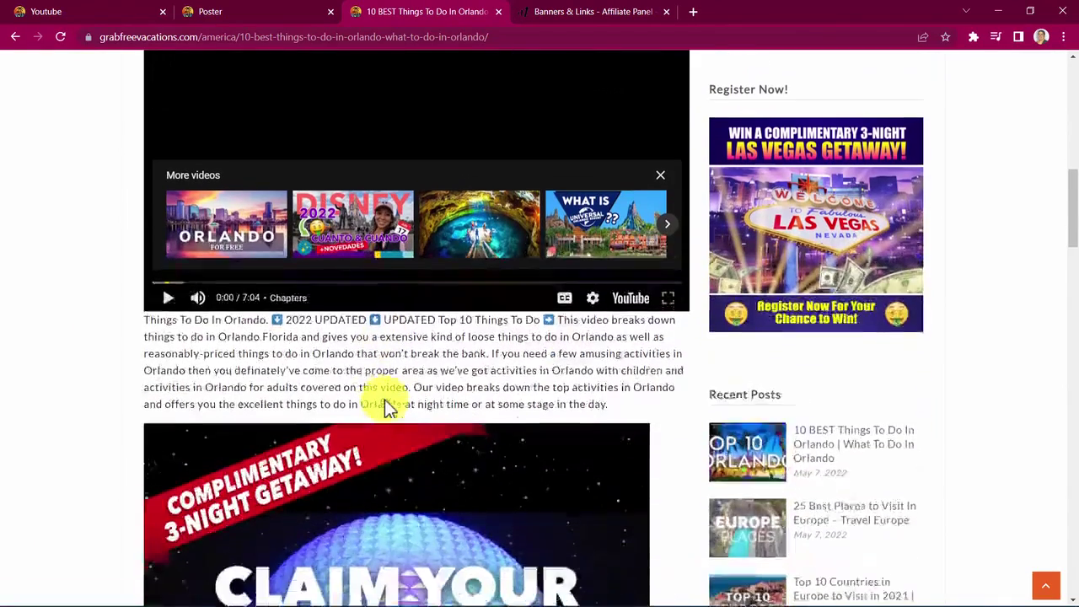
{"action": "scroll", "coordinate": [386, 403], "scroll_direction": "down", "scroll_amount": 5}
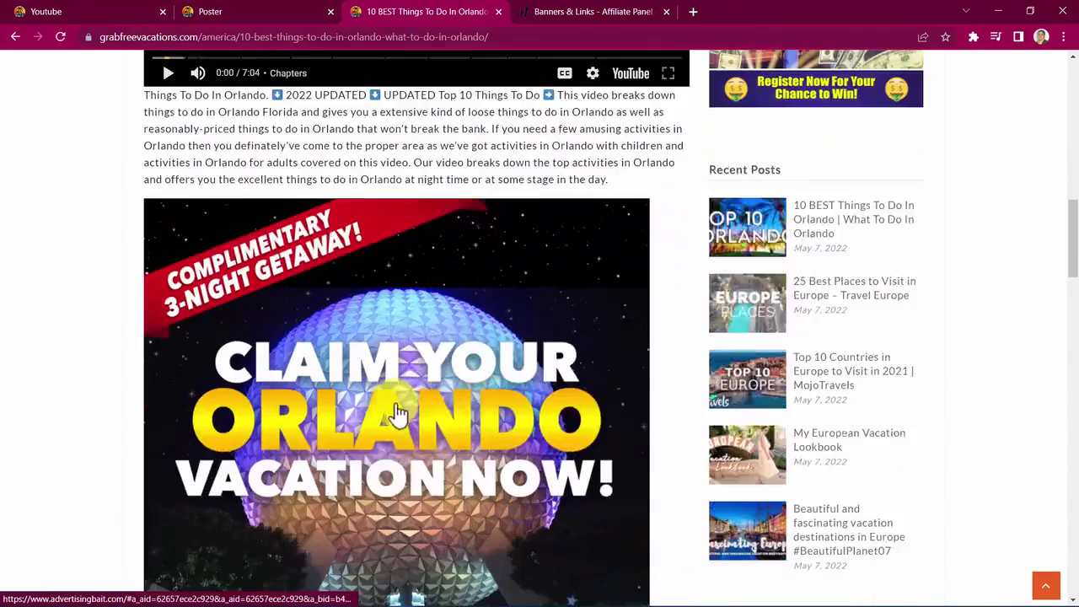
{"action": "scroll", "coordinate": [396, 409], "scroll_direction": "down", "scroll_amount": 4}
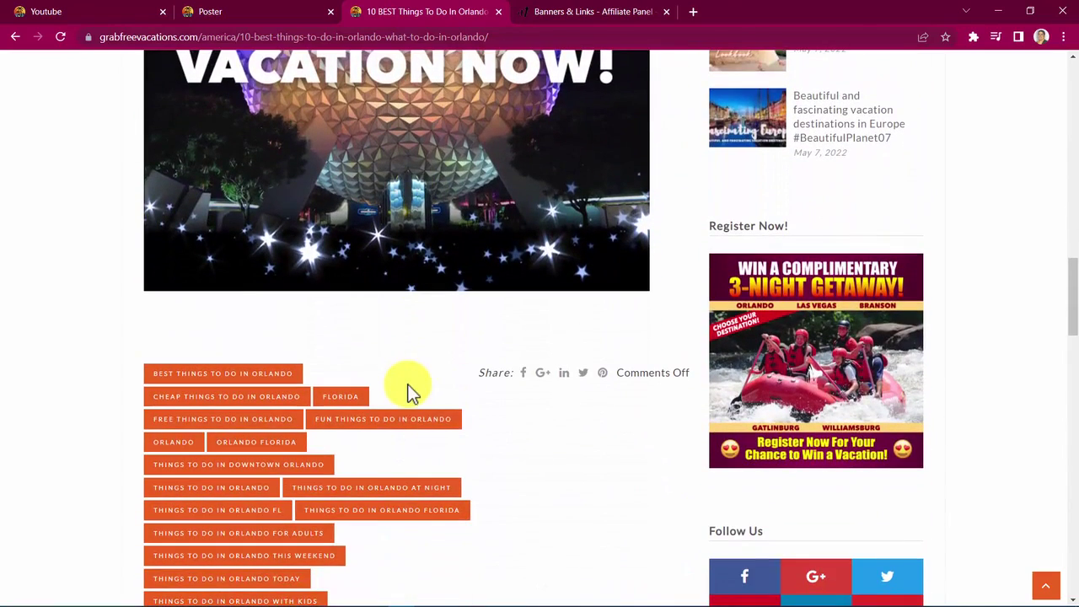
{"action": "scroll", "coordinate": [408, 387], "scroll_direction": "down", "scroll_amount": 1}
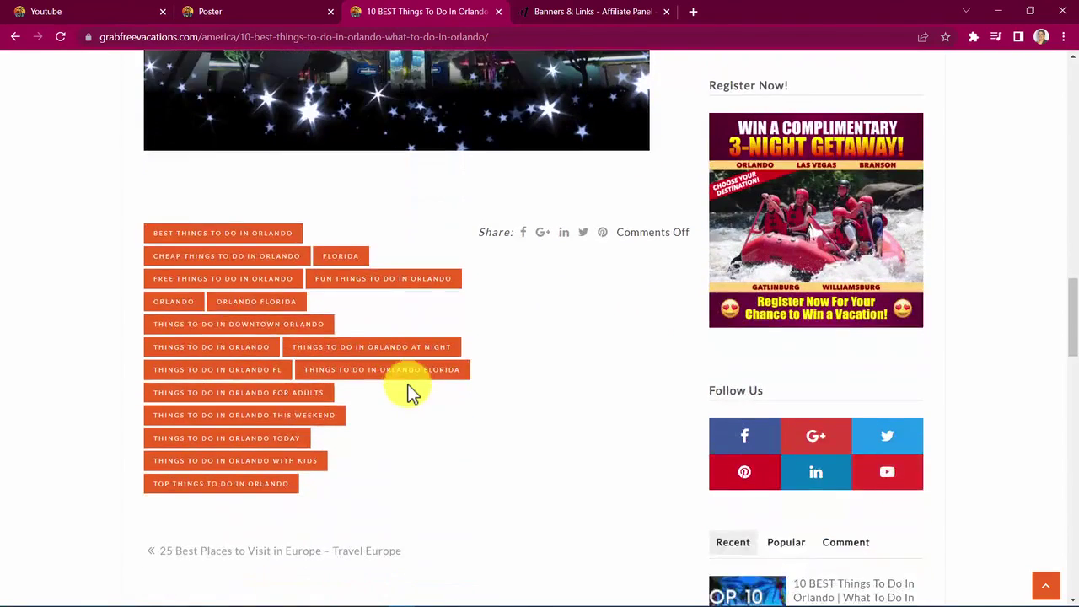
{"action": "scroll", "coordinate": [408, 386], "scroll_direction": "down", "scroll_amount": 4}
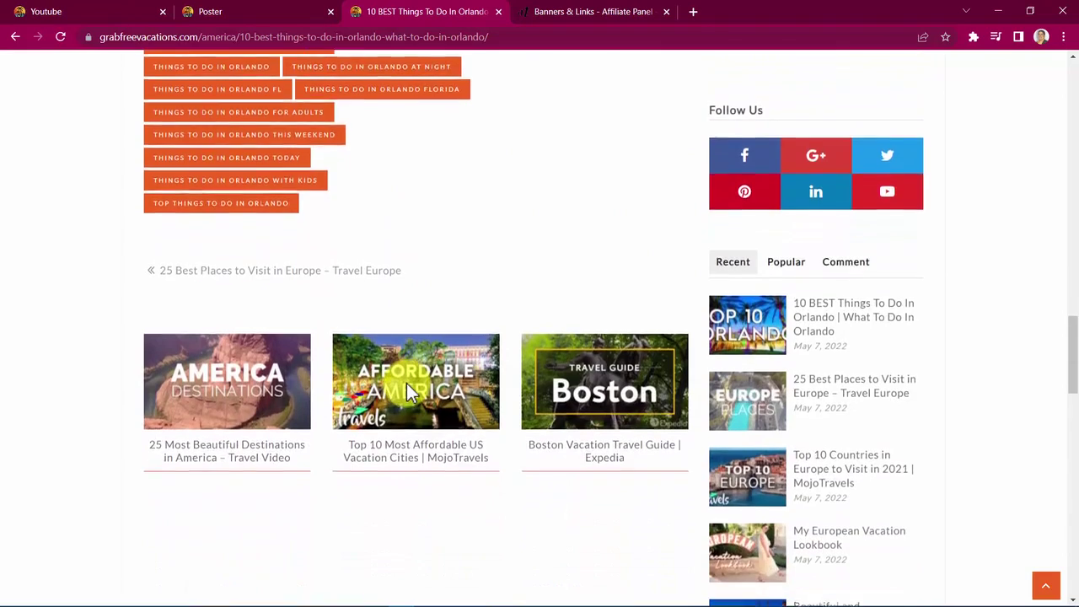
{"action": "scroll", "coordinate": [407, 383], "scroll_direction": "down", "scroll_amount": 5}
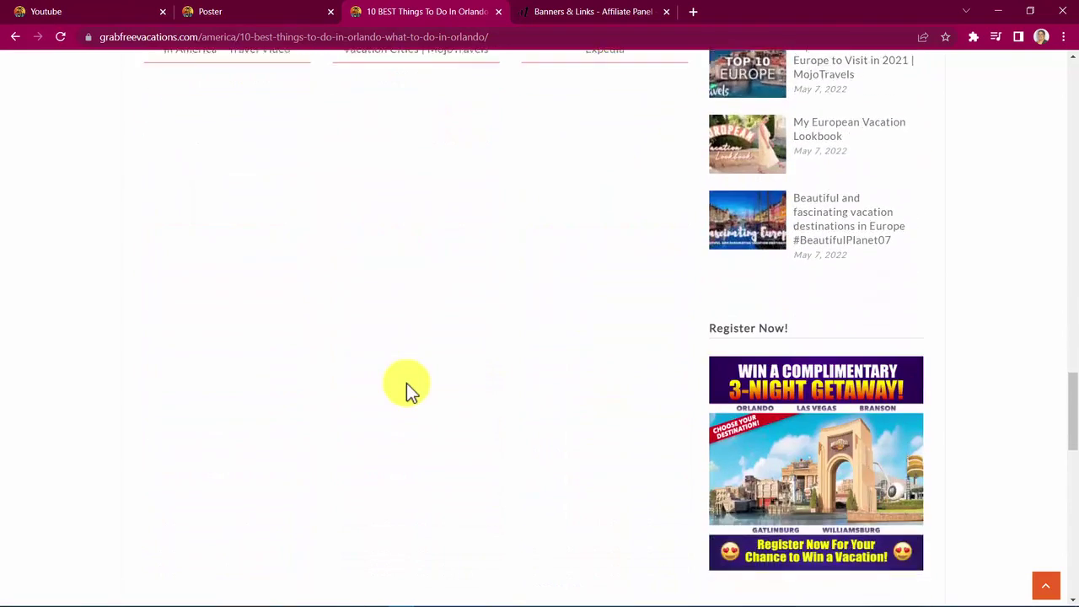
{"action": "scroll", "coordinate": [407, 391], "scroll_direction": "down", "scroll_amount": 8}
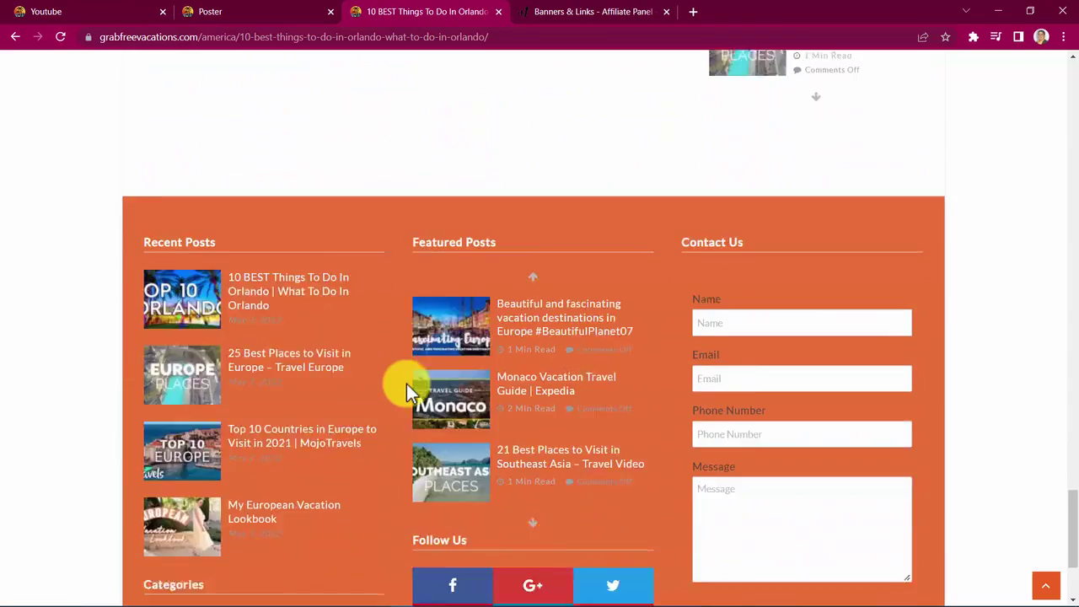
{"action": "scroll", "coordinate": [406, 387], "scroll_direction": "down", "scroll_amount": 1}
{"action": "scroll", "coordinate": [406, 389], "scroll_direction": "down", "scroll_amount": 1}
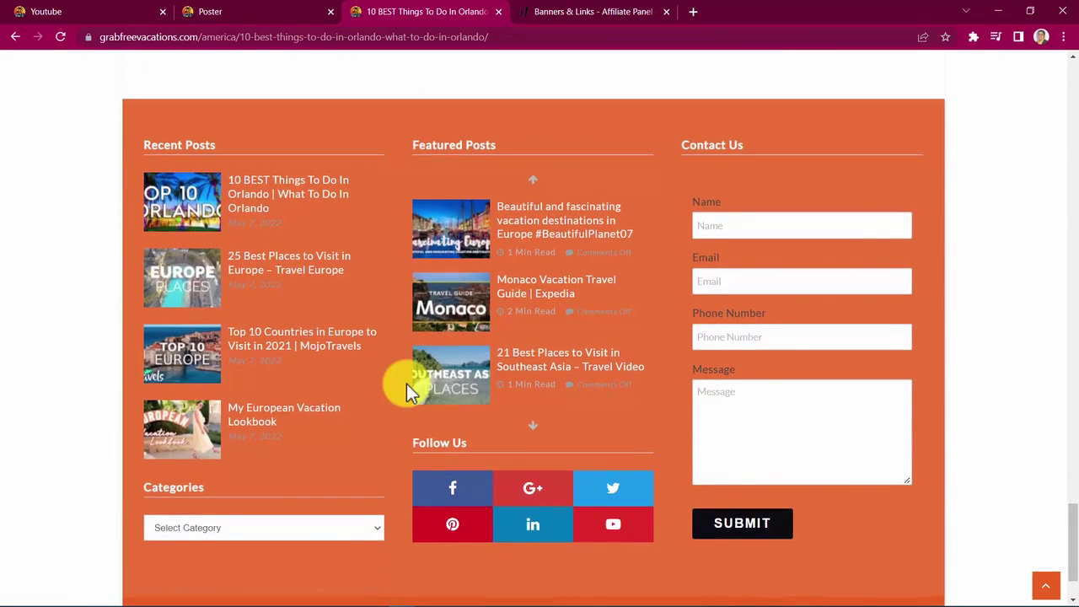
{"action": "scroll", "coordinate": [406, 391], "scroll_direction": "down", "scroll_amount": 1}
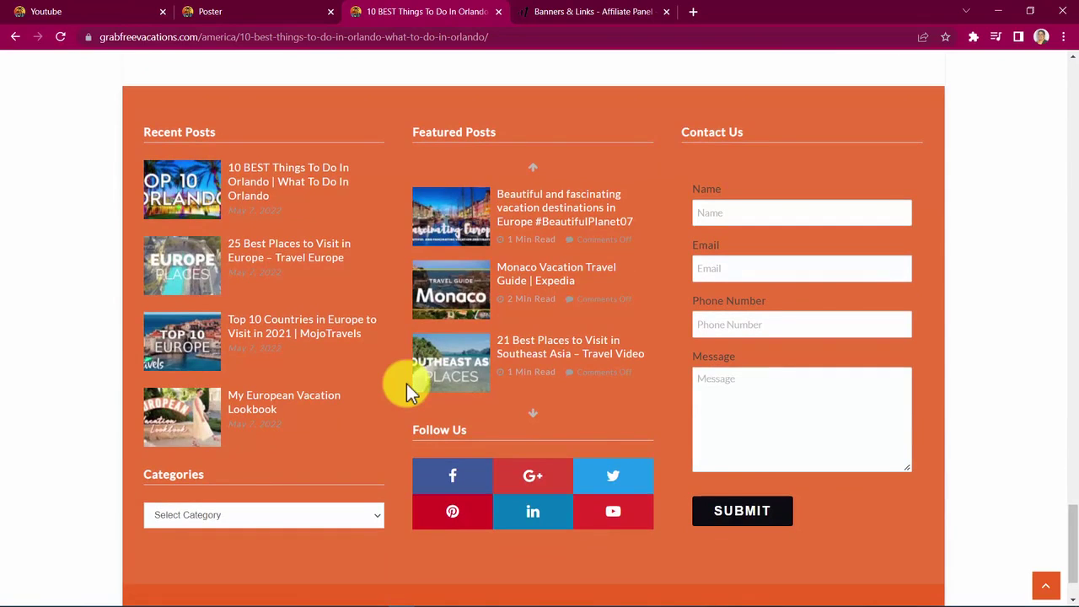
Step: Open the featured post "Beautiful and fascinating vacation destinations in Europe #BeautifulPlanet07" from the page footer
{"action": "scroll", "coordinate": [423, 363], "scroll_direction": "up", "scroll_amount": 1}
{"action": "left_click", "coordinate": [525, 308]}
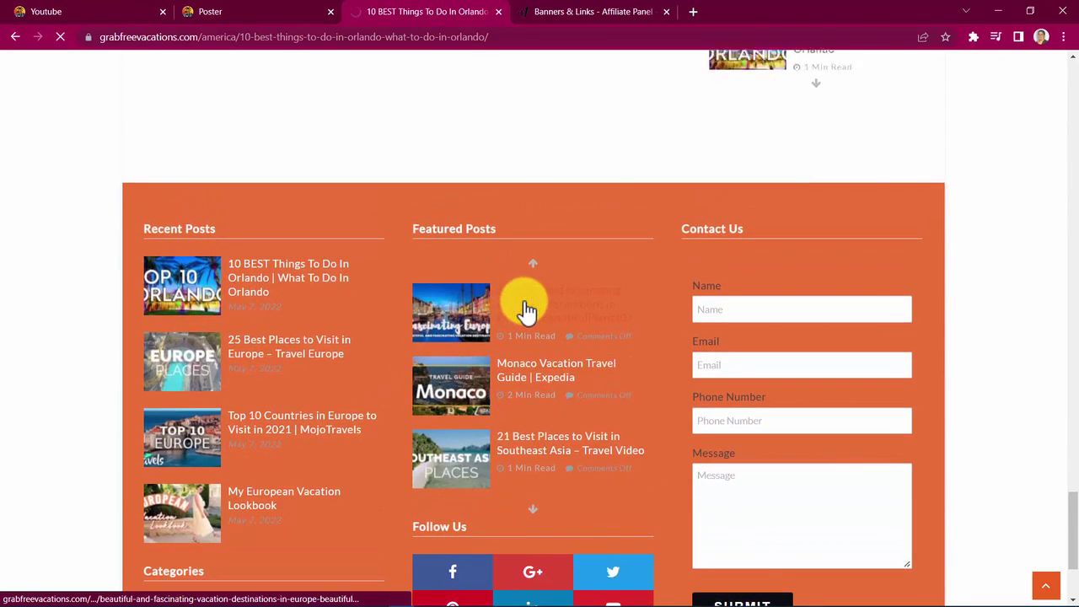
{"action": "scroll", "coordinate": [524, 308], "scroll_direction": "down", "scroll_amount": 4}
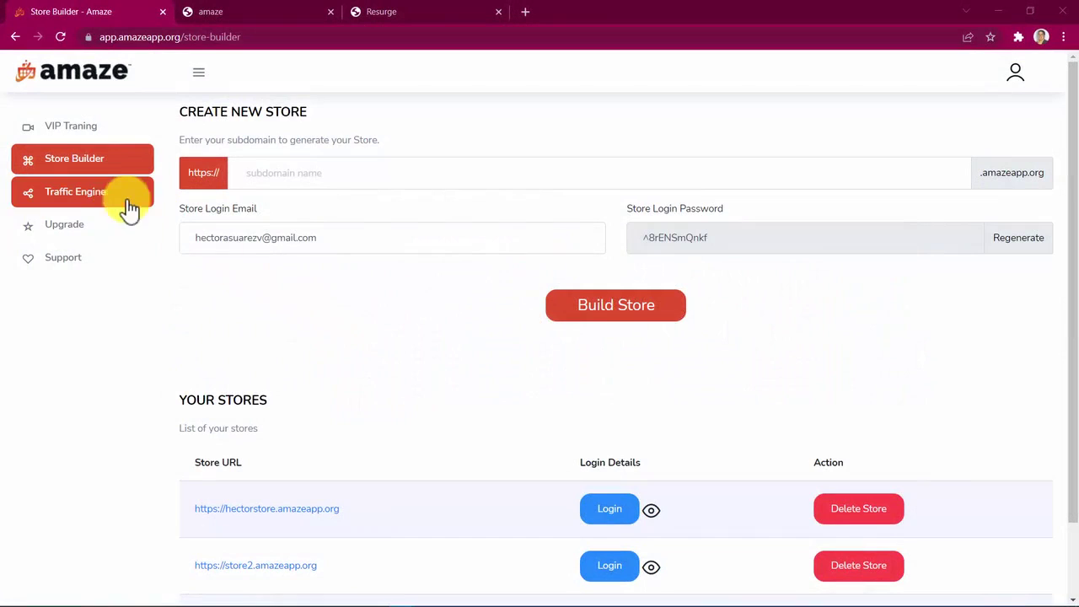
Step: Switch to Amaze, open the Traffic Engine login page and log in to Sparkz with the prefilled credentials
{"action": "left_click", "coordinate": [113, 198]}
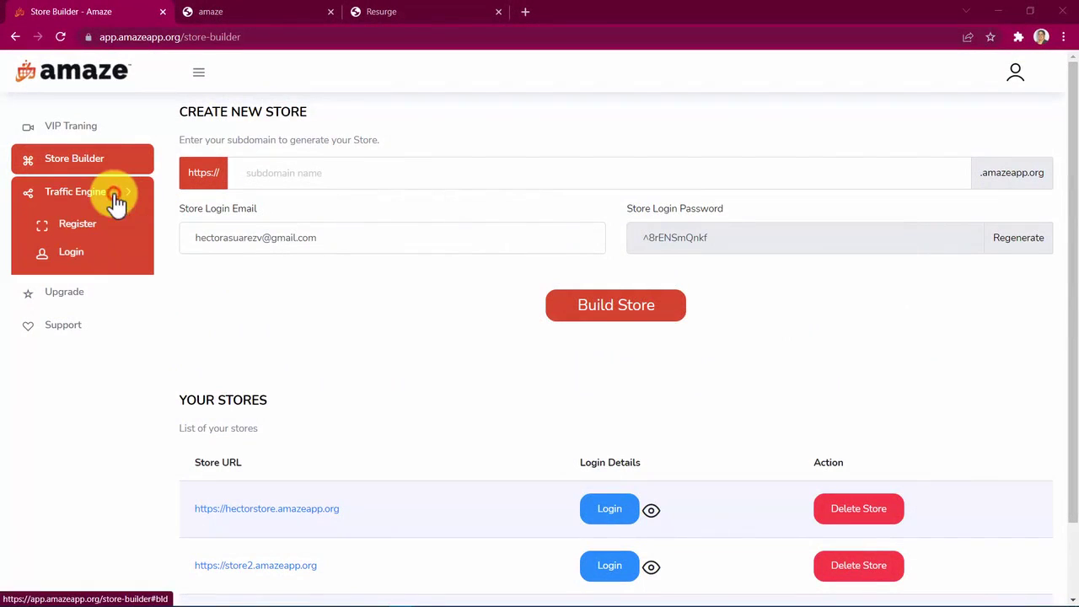
{"action": "left_click", "coordinate": [85, 254]}
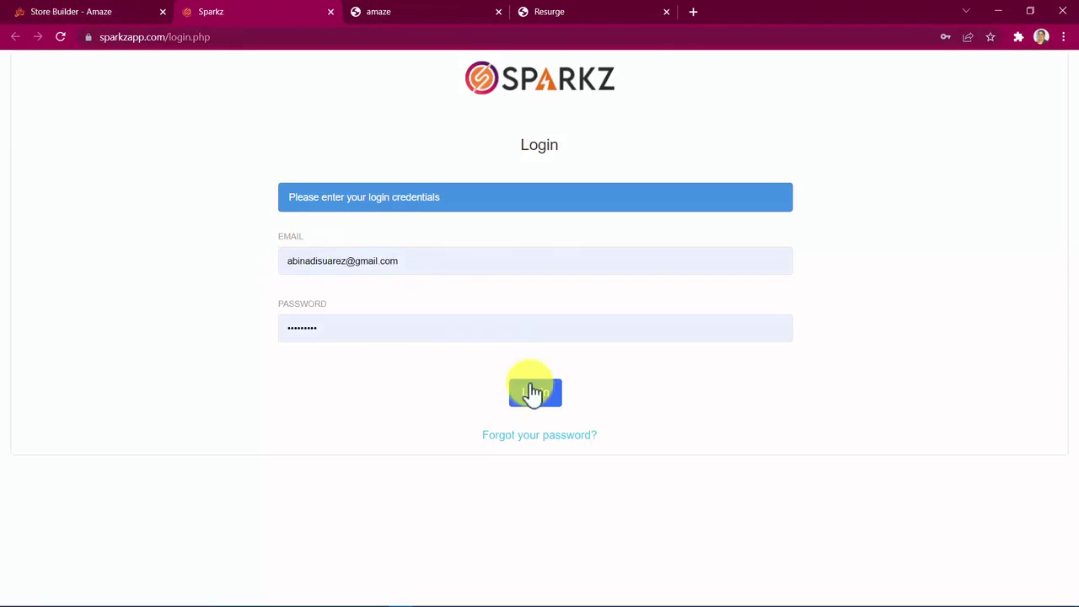
{"action": "left_click", "coordinate": [535, 397]}
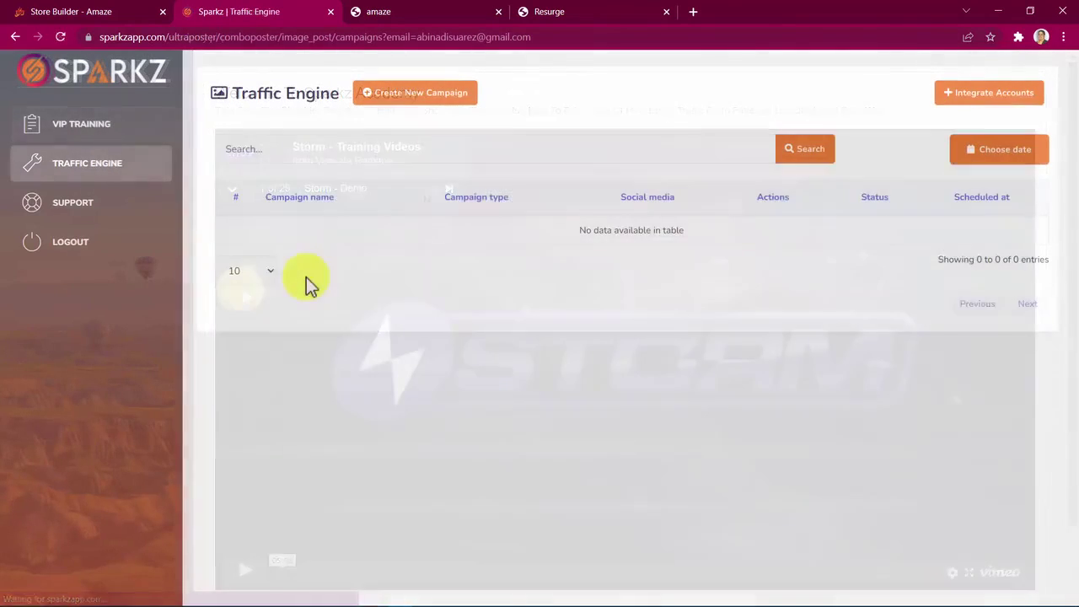
Step: Create a new Traffic Engine campaign named "Amaze Campaign"
{"action": "left_click", "coordinate": [394, 107]}
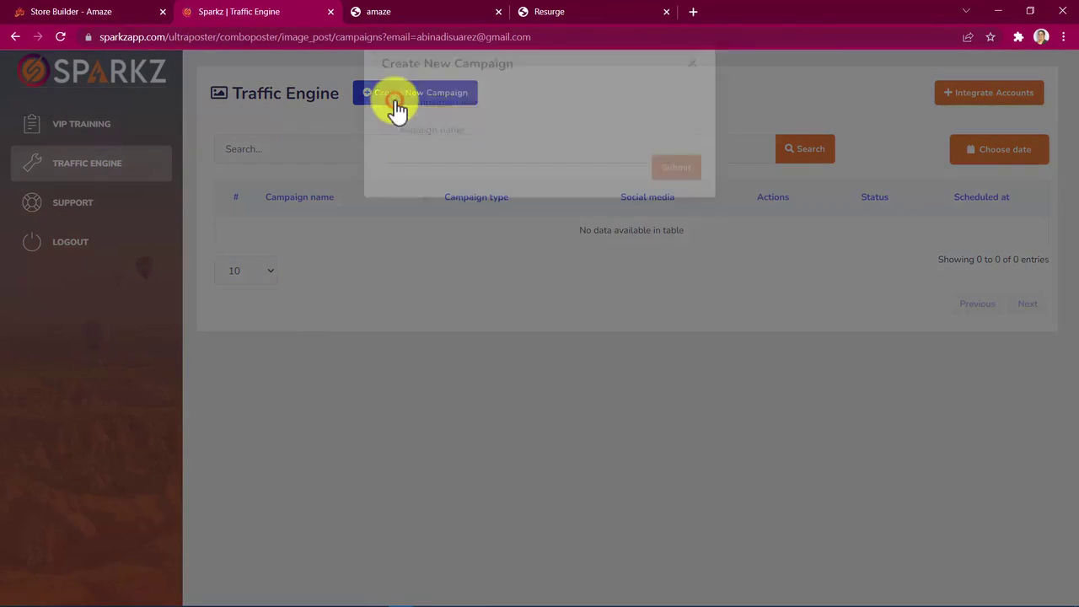
{"action": "left_click", "coordinate": [459, 163]}
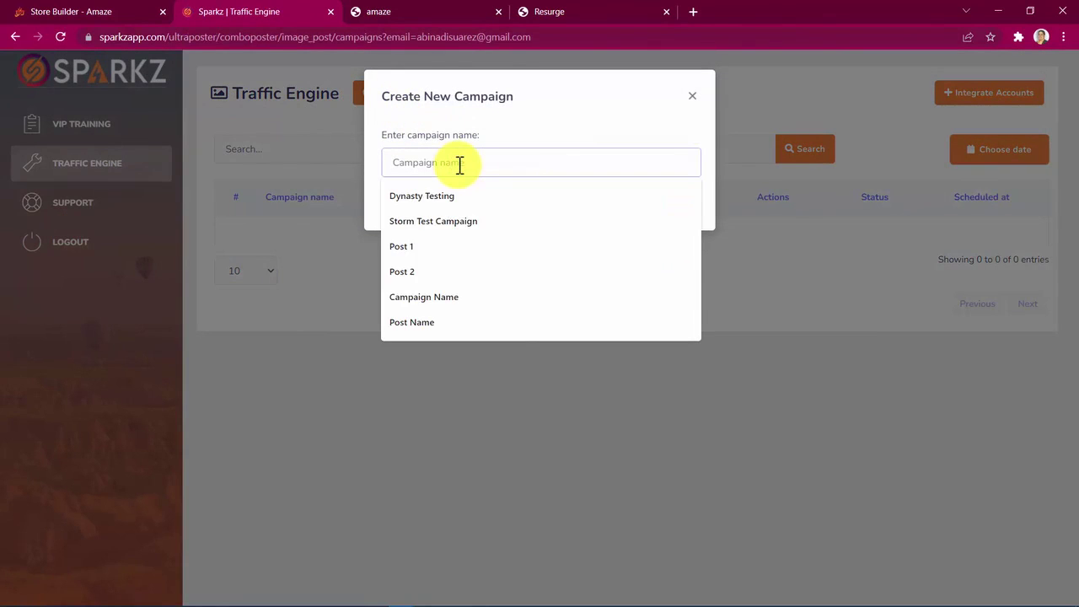
{"action": "type", "text": "Amaze"}
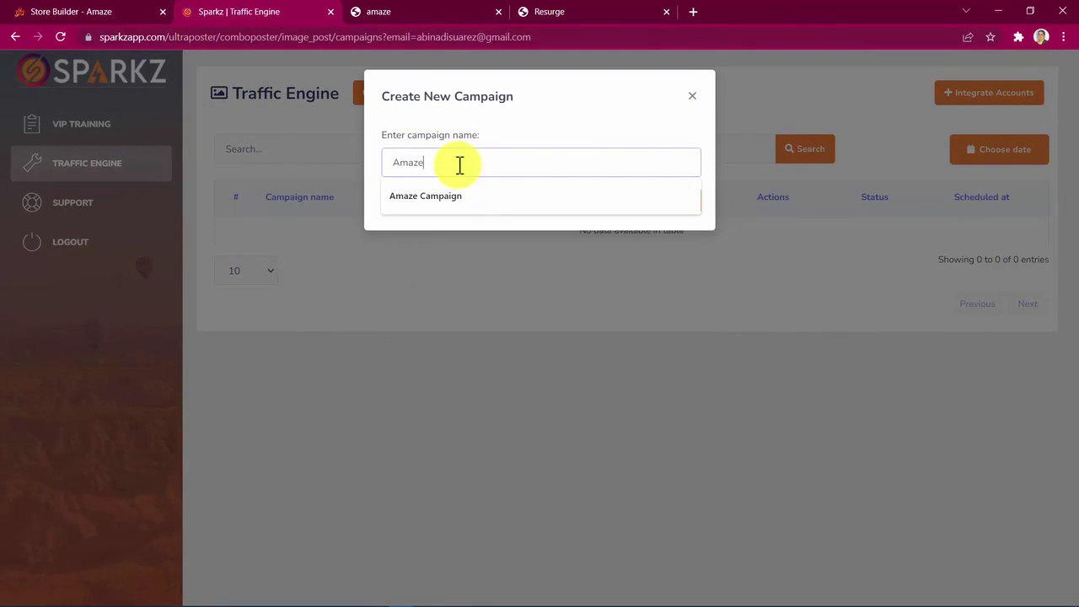
{"action": "left_click", "coordinate": [457, 195]}
{"action": "left_click", "coordinate": [682, 205]}
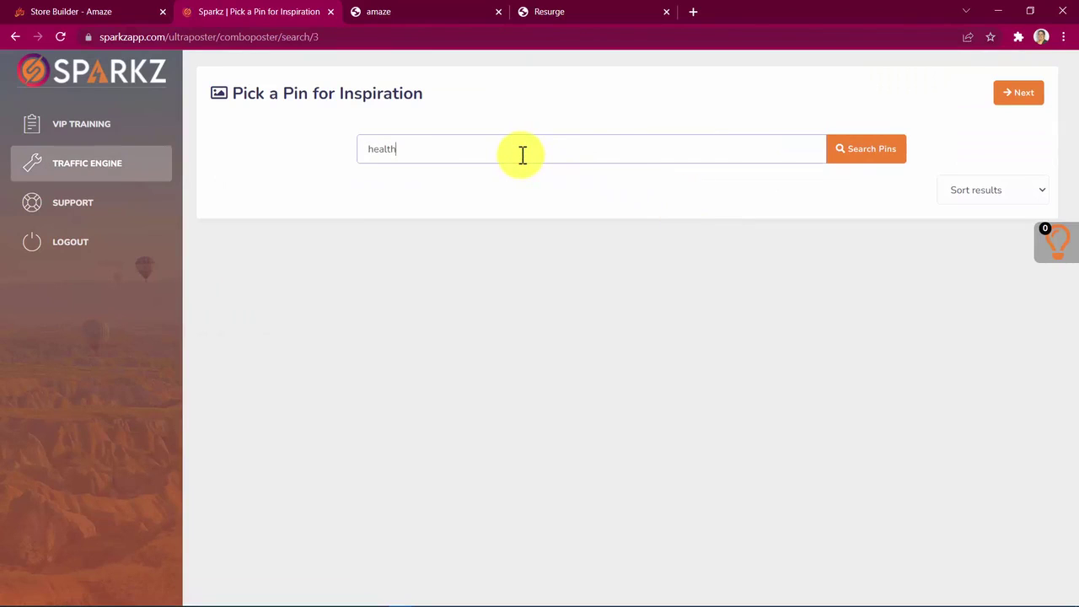
Step: Search for inspiration pins about "health", sort the results by Most repins and browse them
{"action": "left_click", "coordinate": [844, 155]}
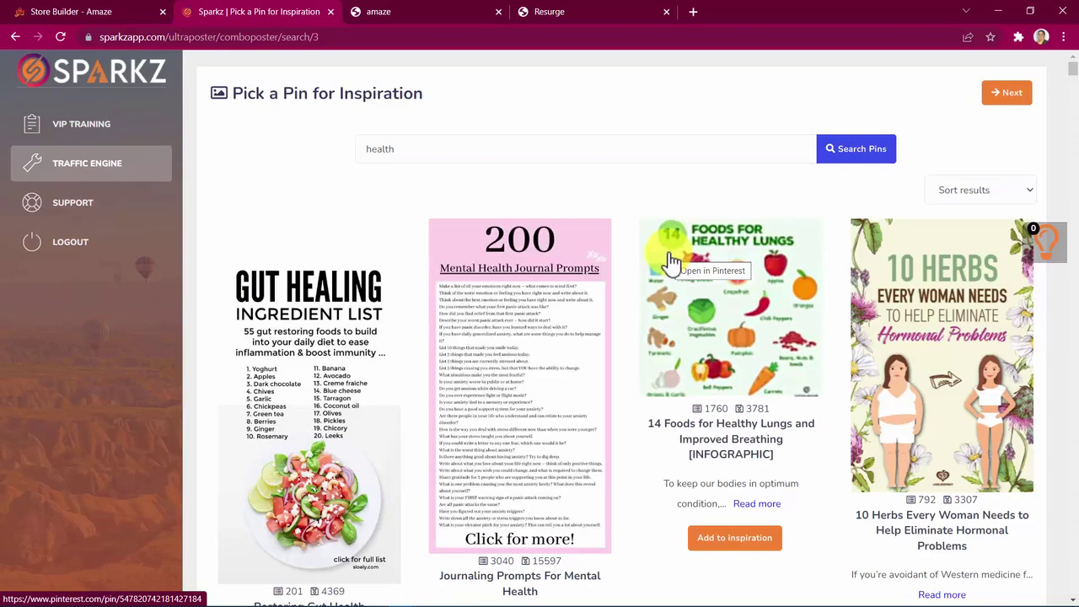
{"action": "left_click", "coordinate": [981, 194]}
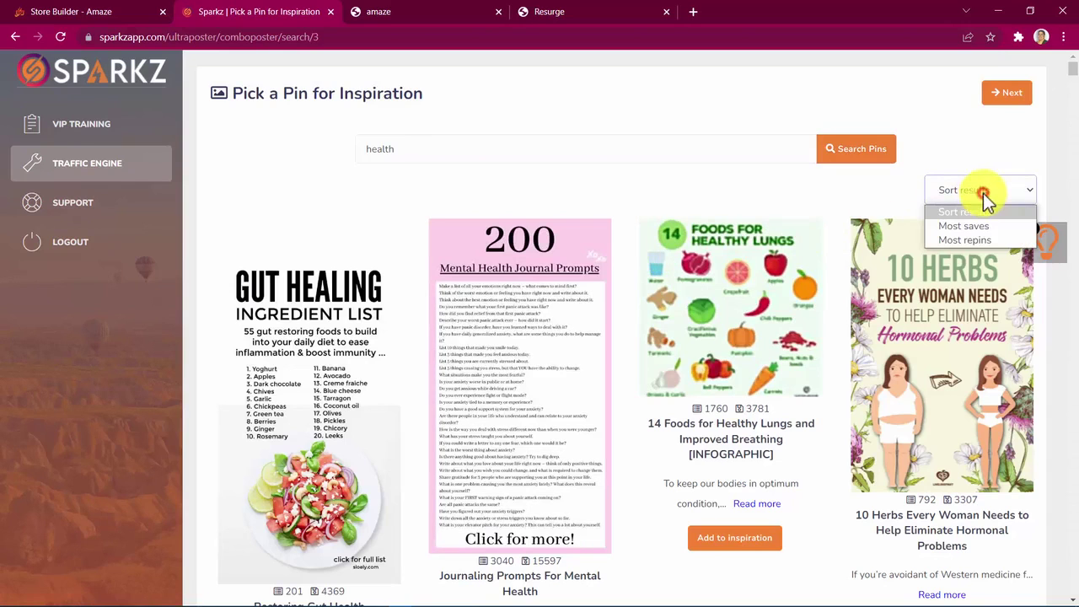
{"action": "left_click", "coordinate": [968, 240]}
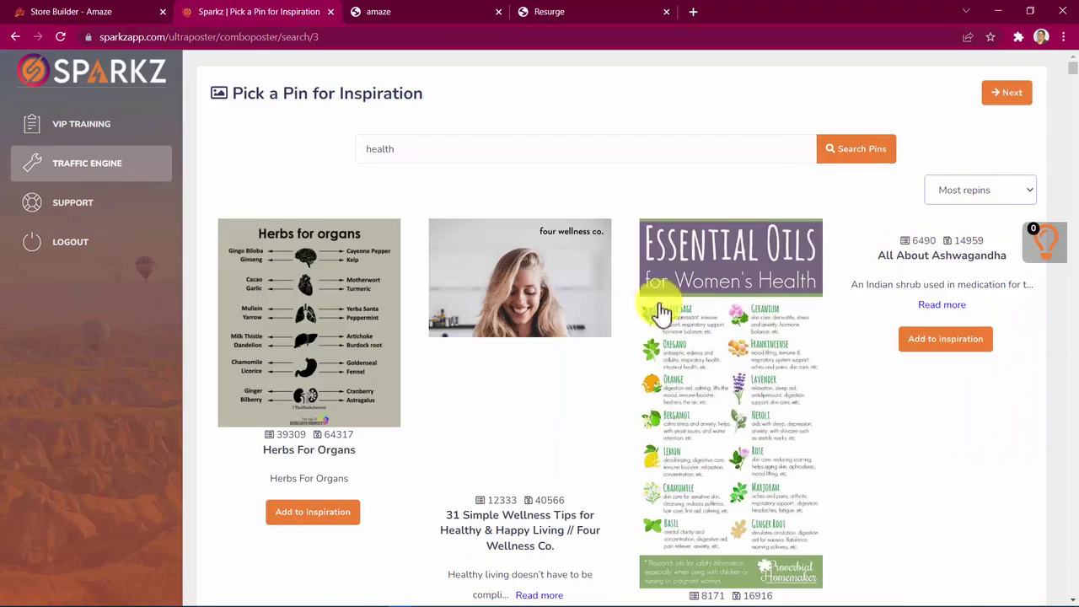
{"action": "scroll", "coordinate": [582, 319], "scroll_direction": "down", "scroll_amount": 5}
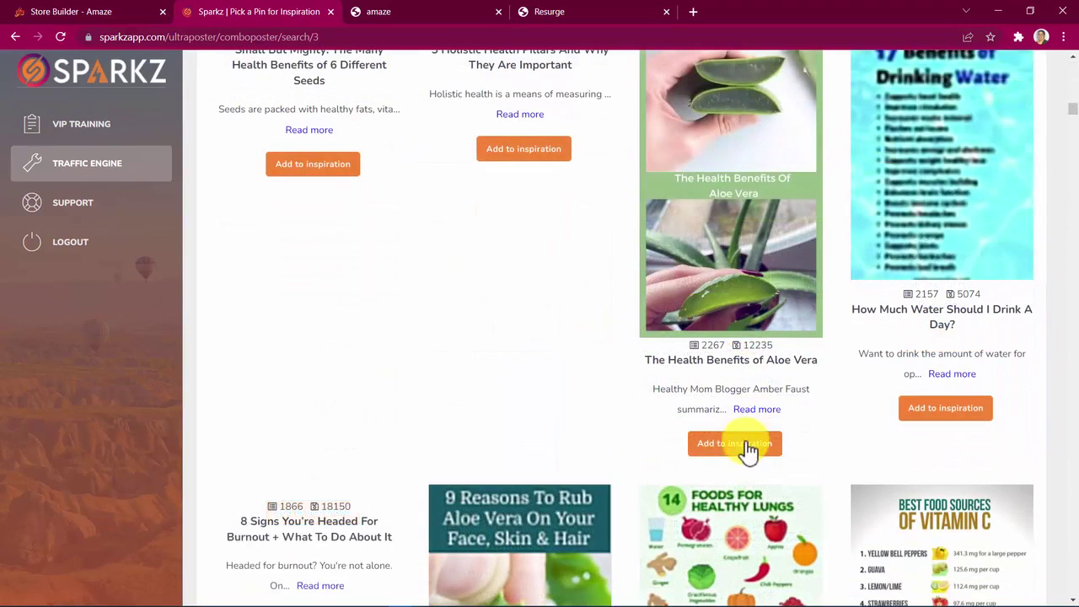
Step: Add the "The Health Benefits of Aloe Vera" pin to the inspiration list and create a blank 1000 x 1500 pin canvas
{"action": "left_click", "coordinate": [746, 445]}
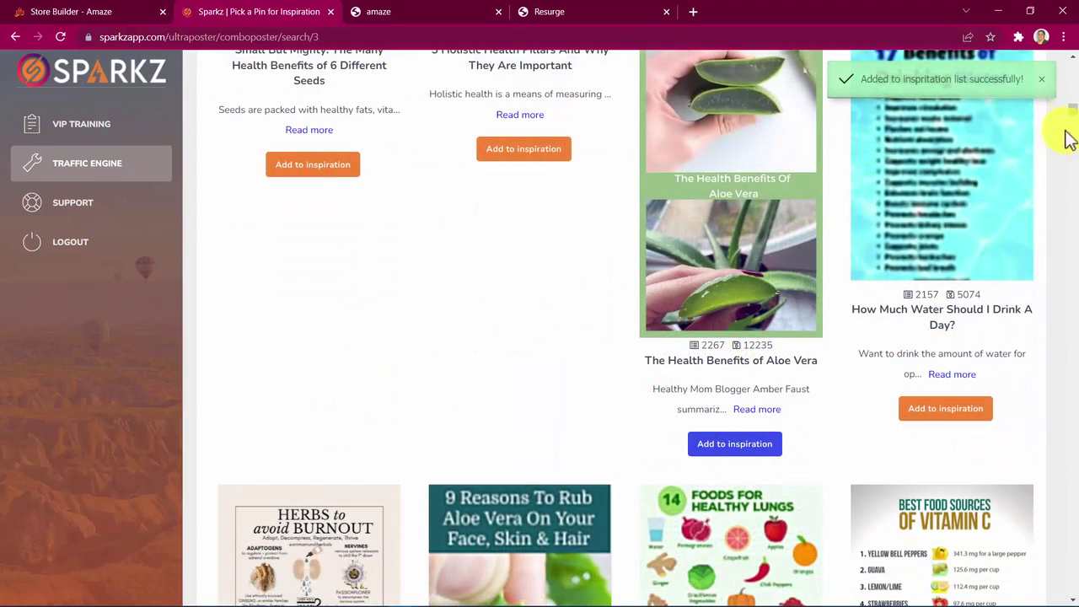
{"action": "scroll", "coordinate": [1072, 101], "scroll_direction": "up", "scroll_amount": 5}
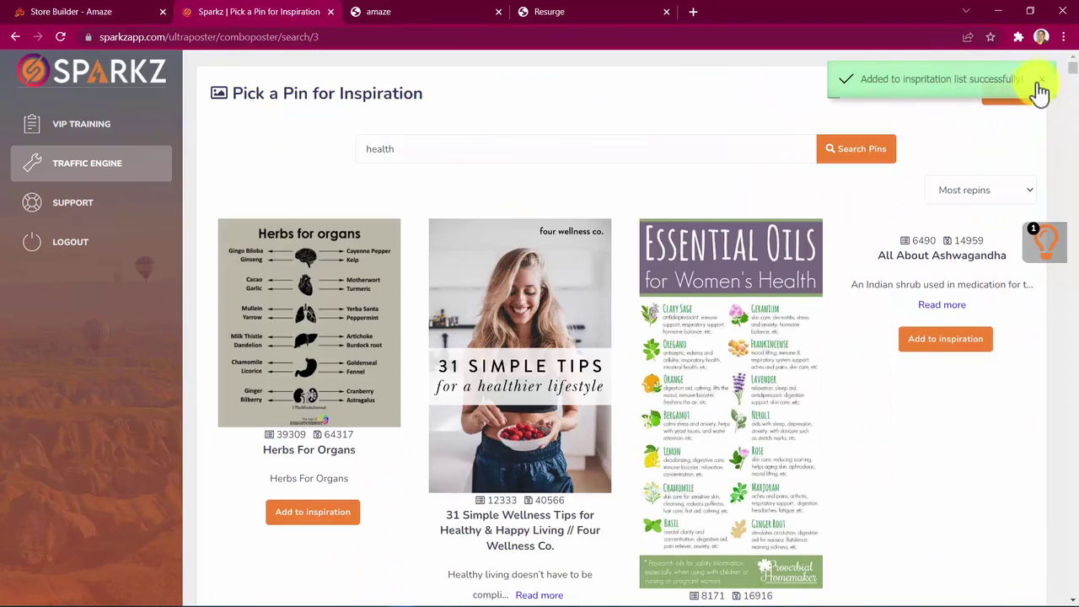
{"action": "left_click", "coordinate": [1002, 99]}
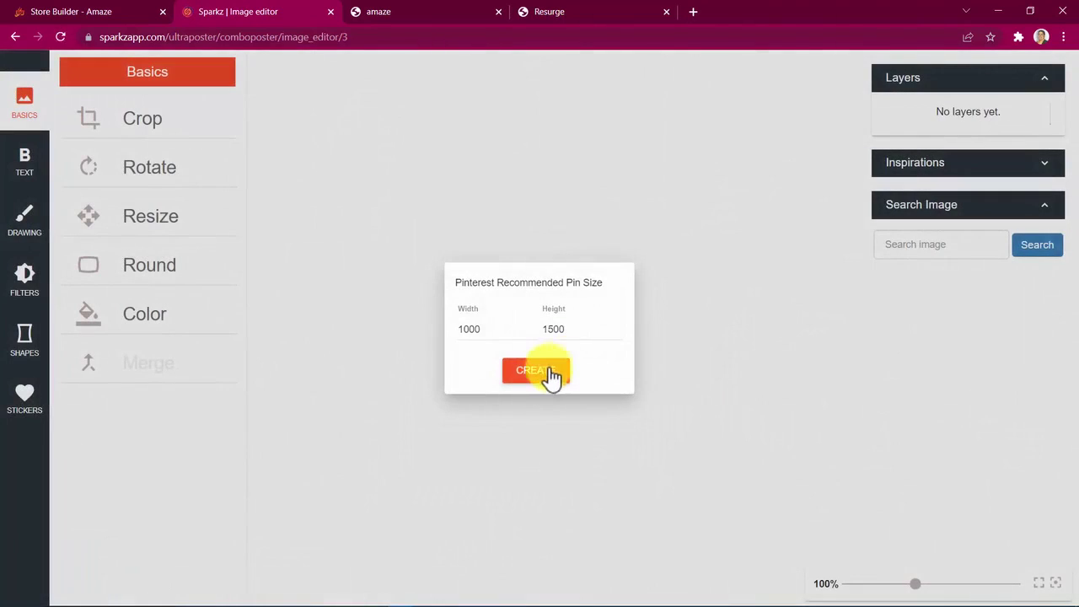
{"action": "left_click", "coordinate": [536, 371]}
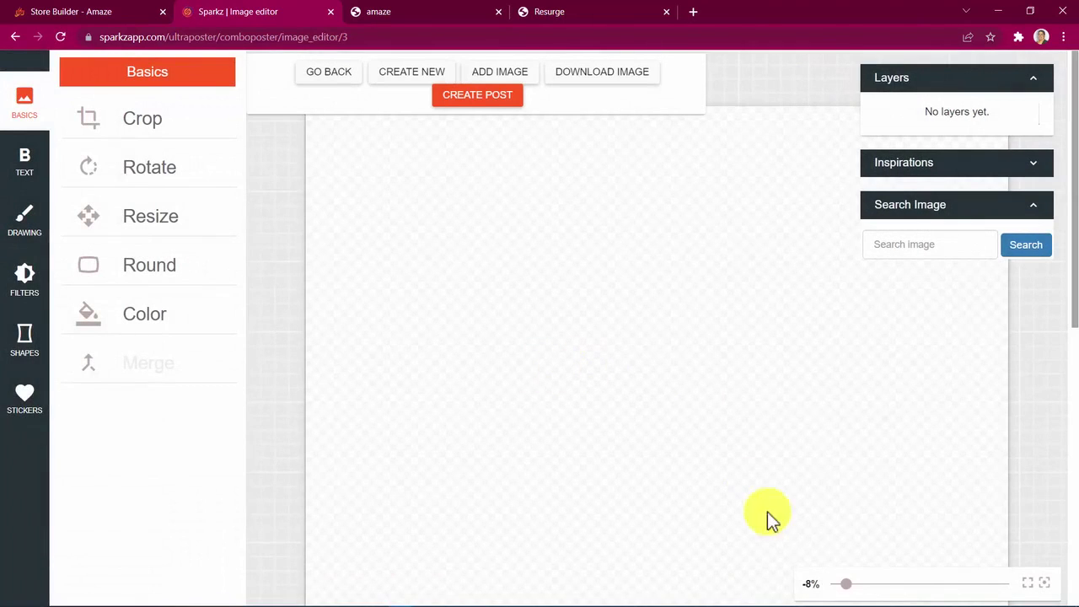
Step: Upload the 1bottleResurge picture from the Desktop and add it to the canvas
{"action": "left_click", "coordinate": [845, 583]}
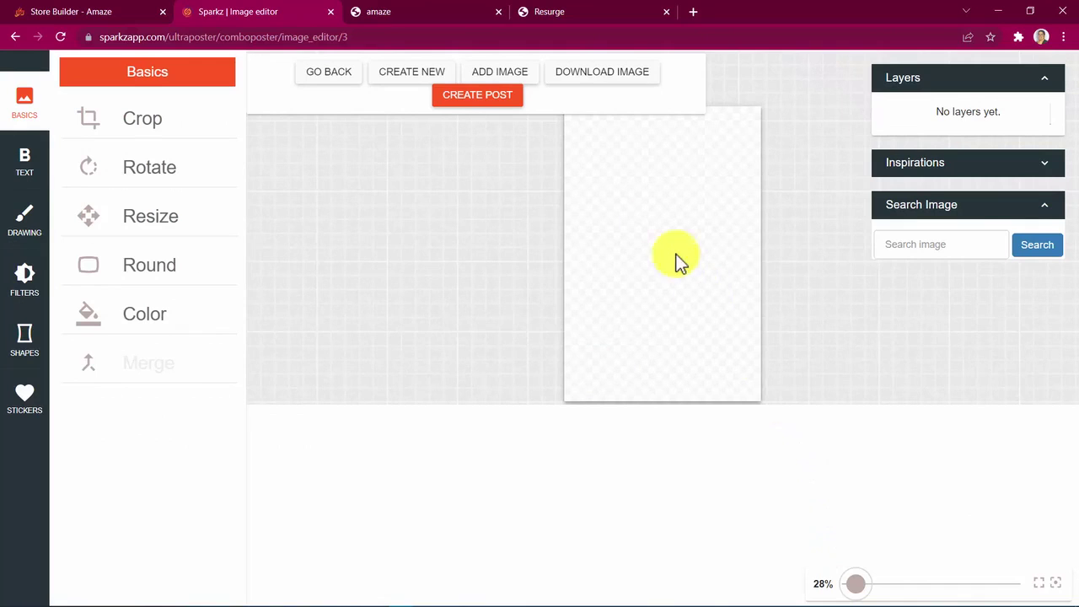
{"action": "left_click", "coordinate": [490, 72]}
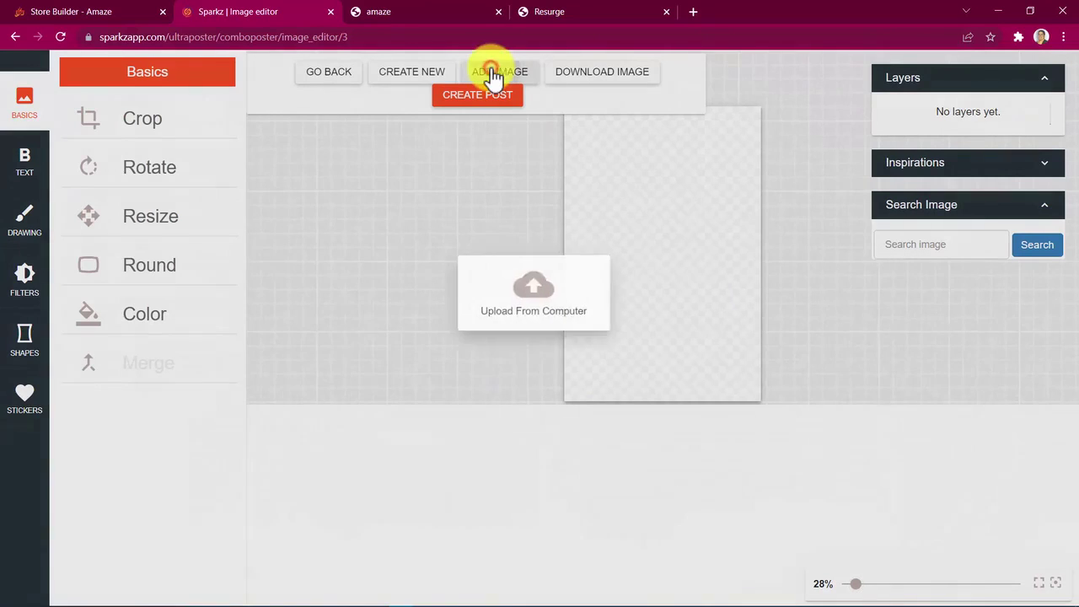
{"action": "left_click", "coordinate": [533, 337]}
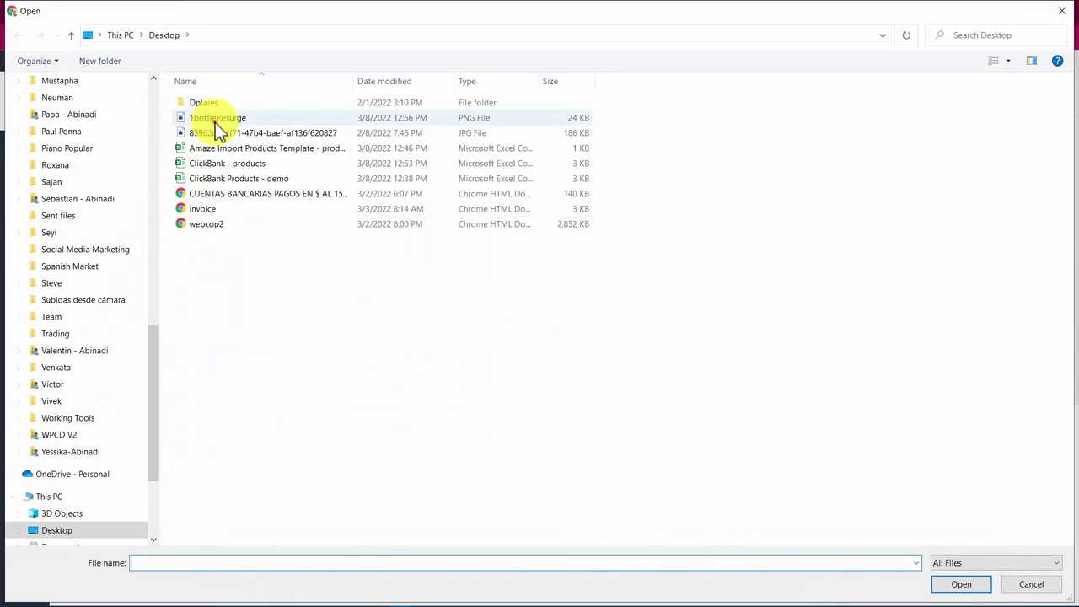
{"action": "double_click", "coordinate": [217, 120]}
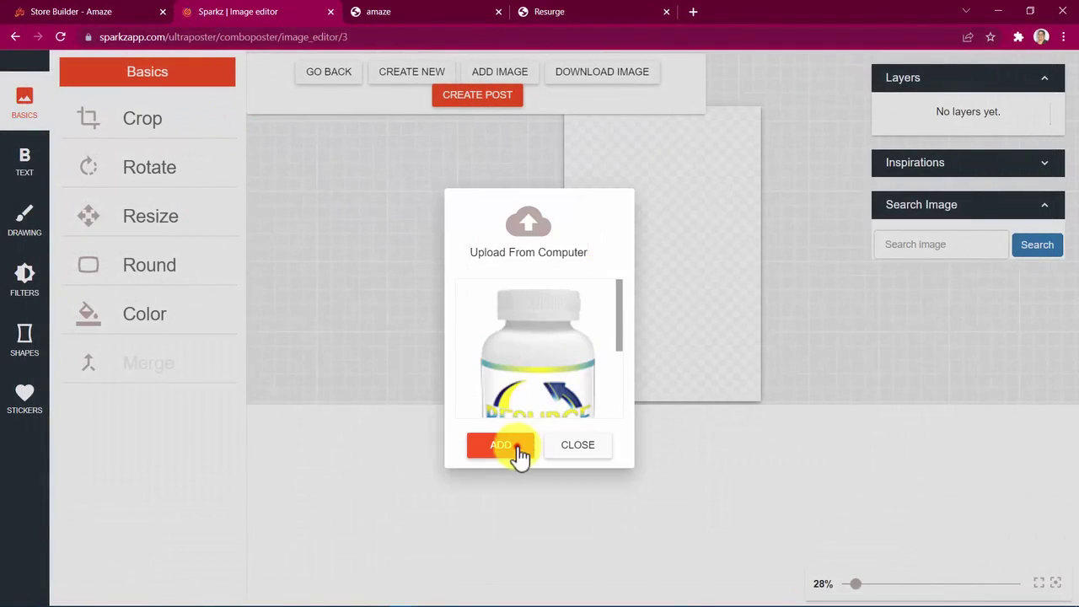
{"action": "left_click", "coordinate": [514, 446]}
Step: Move the Resurge bottle and enlarge it until it fills most of the canvas, roughly centred
{"action": "left_click_drag", "start_coordinate": [664, 573], "coordinate": [593, 337]}
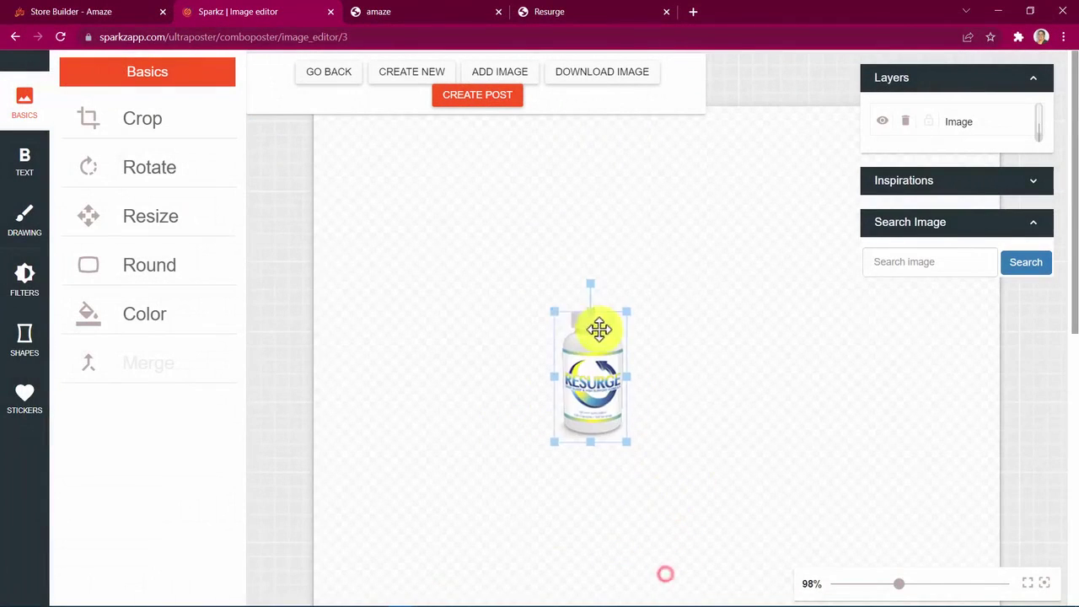
{"action": "left_click", "coordinate": [868, 584]}
{"action": "left_click", "coordinate": [867, 584]}
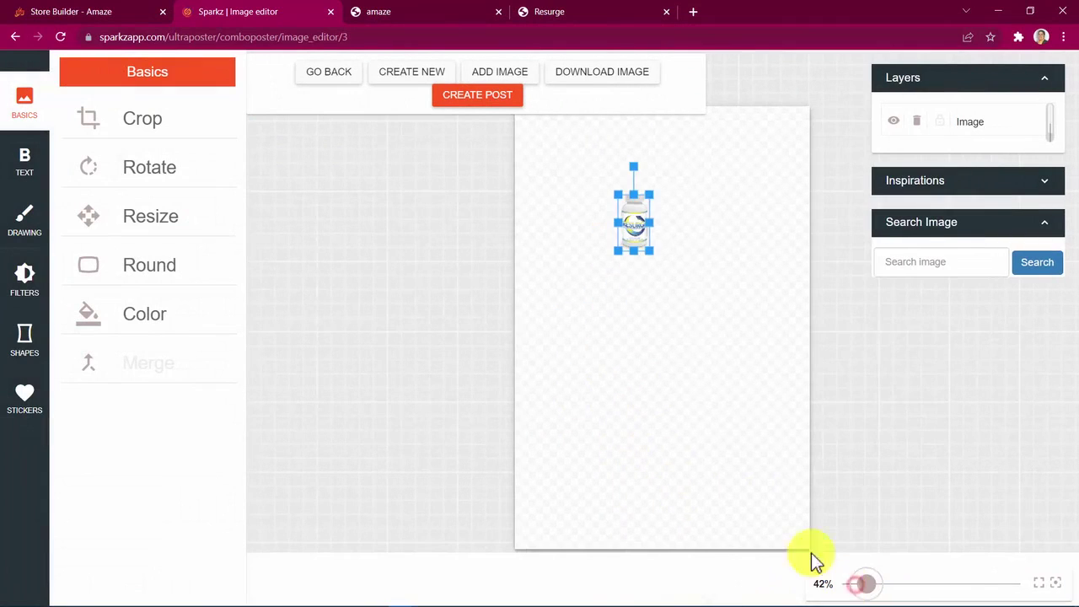
{"action": "left_click_drag", "start_coordinate": [633, 213], "coordinate": [569, 161]}
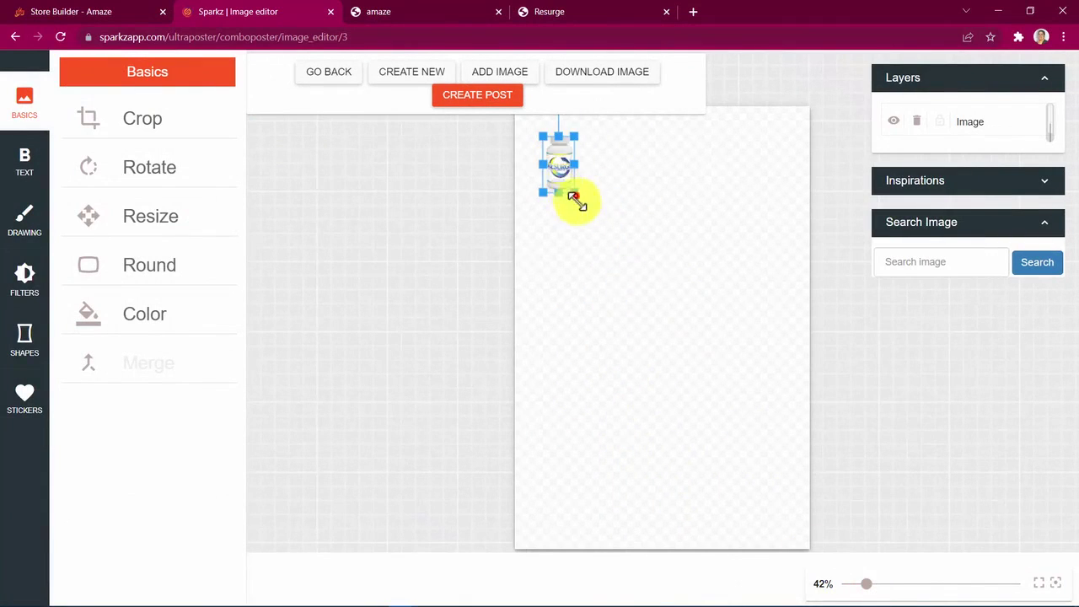
{"action": "left_click_drag", "start_coordinate": [573, 197], "coordinate": [741, 434]}
{"action": "mouse_move", "coordinate": [697, 368]}
{"action": "left_mouse_down"}
{"action": "mouse_move", "coordinate": [710, 380]}
{"action": "mouse_move", "coordinate": [708, 371]}
{"action": "left_mouse_up"}
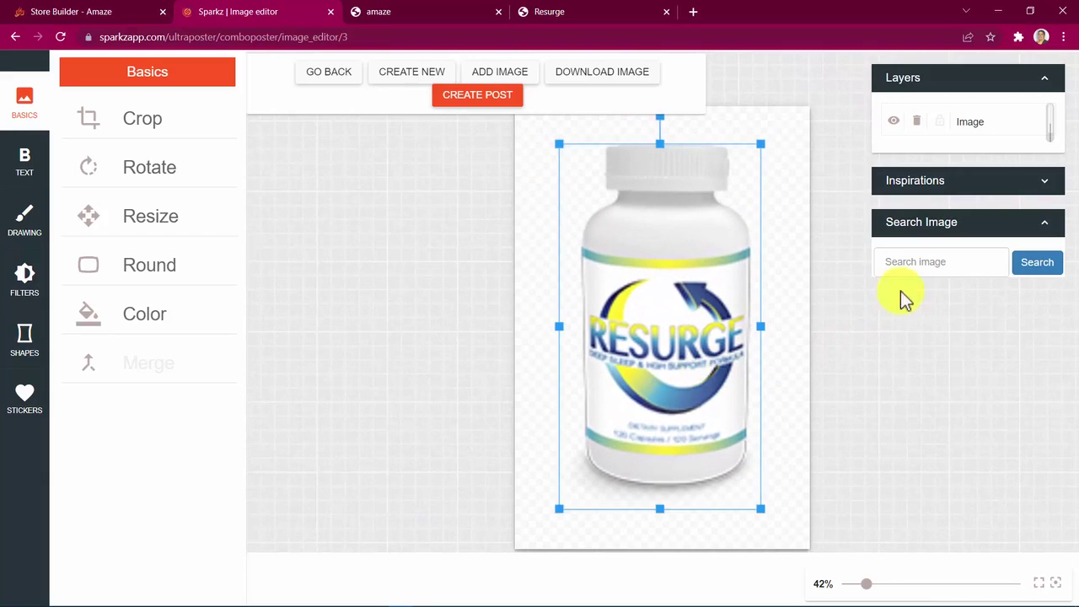
Step: Search the image library for "health" and add the photo of the woman running at sunset to the canvas
{"action": "left_click", "coordinate": [925, 264]}
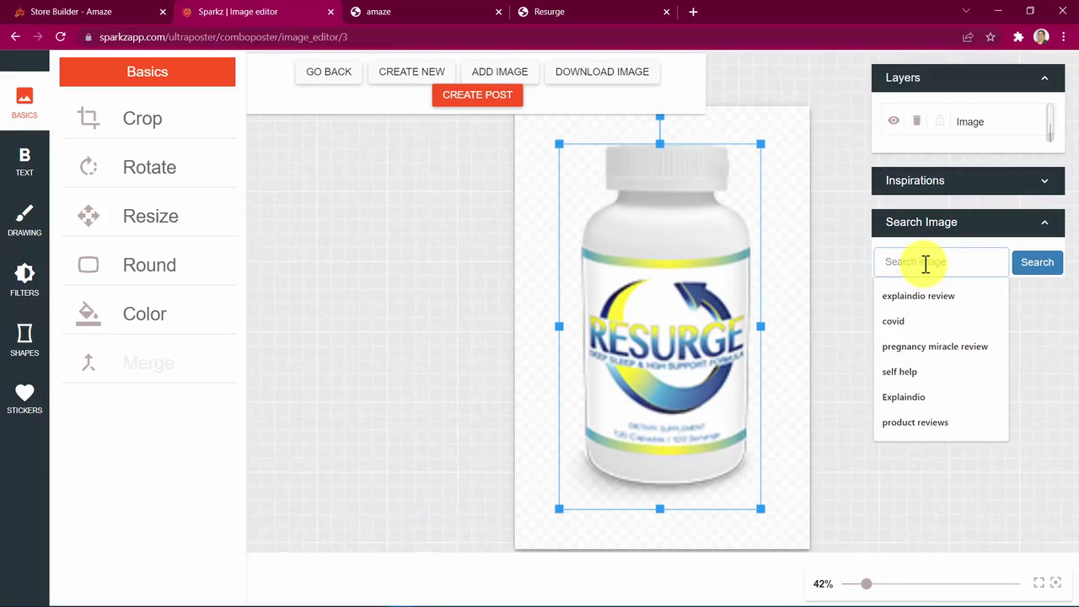
{"action": "type", "text": "health"}
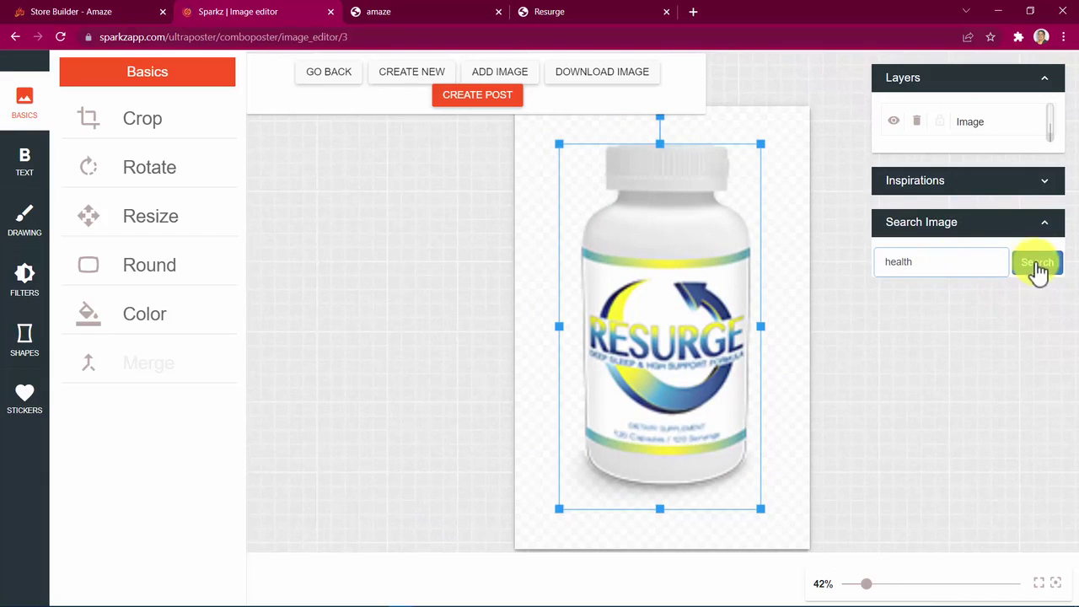
{"action": "left_click", "coordinate": [1035, 266]}
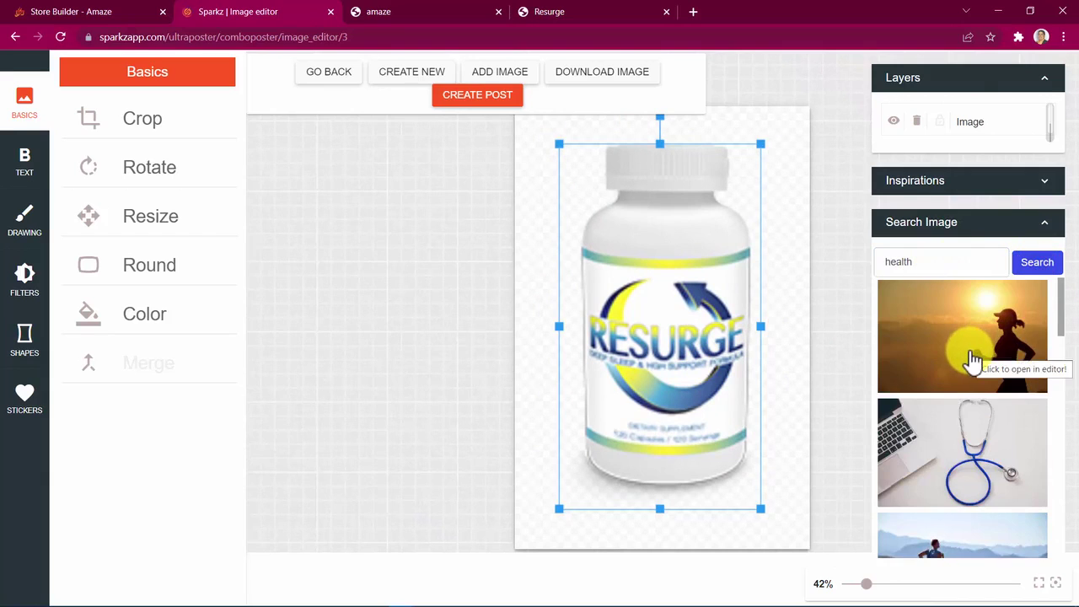
{"action": "left_click", "coordinate": [970, 364]}
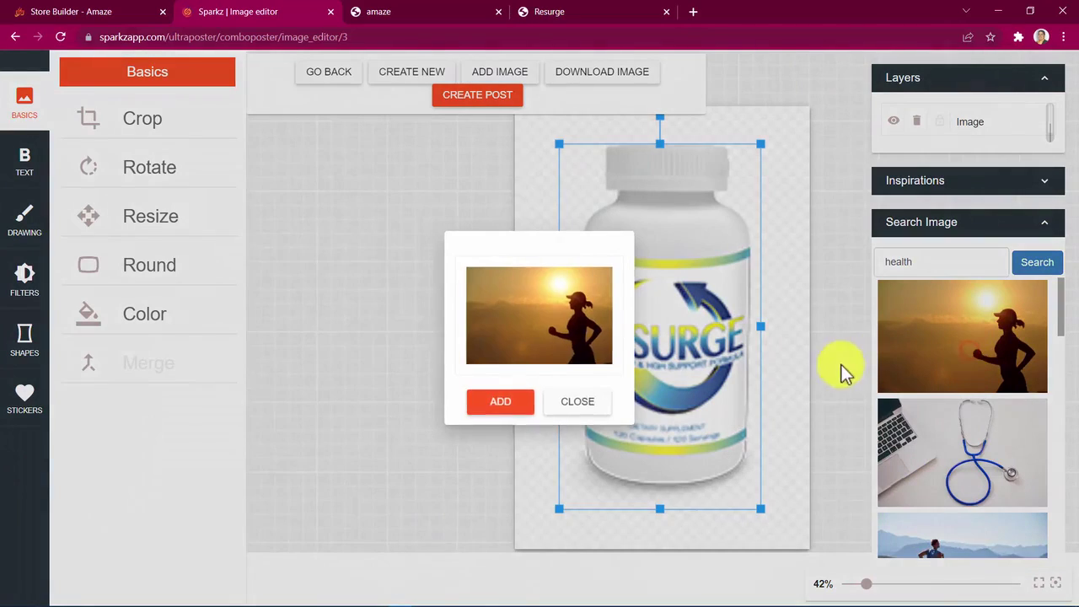
{"action": "left_click", "coordinate": [501, 402]}
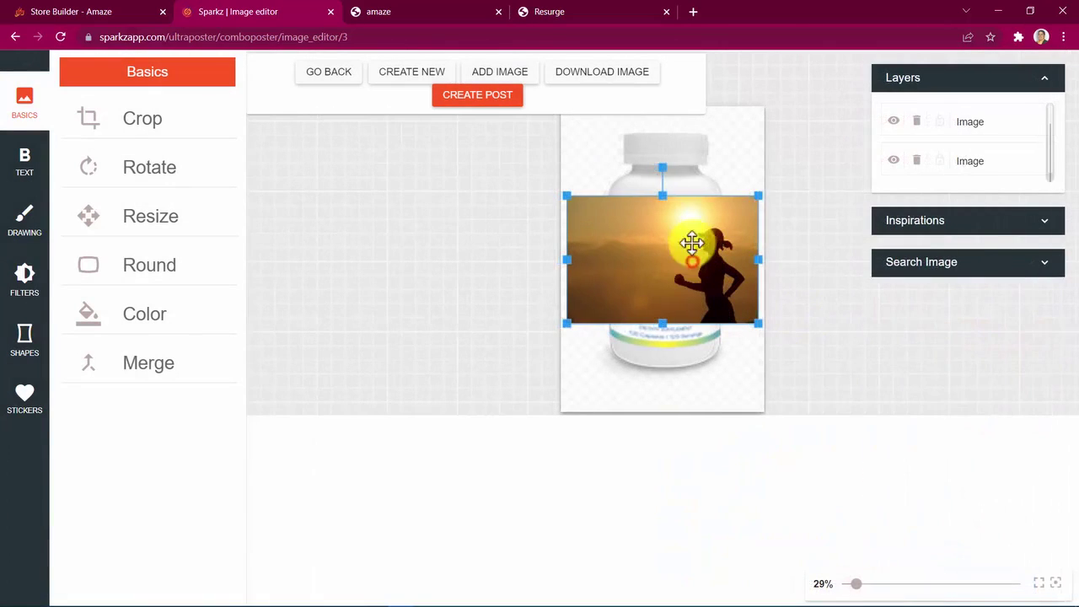
Step: Bring the bottle layer in front of the sunset photo and enlarge the photo to cover the whole canvas as background
{"action": "left_click", "coordinate": [680, 161]}
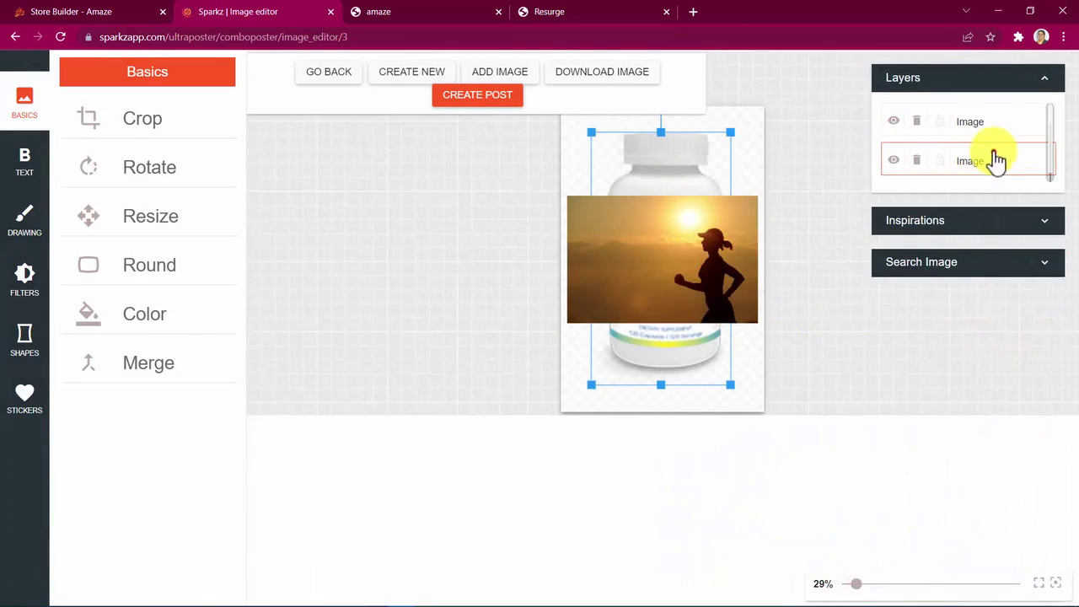
{"action": "left_click_drag", "start_coordinate": [997, 161], "coordinate": [990, 115]}
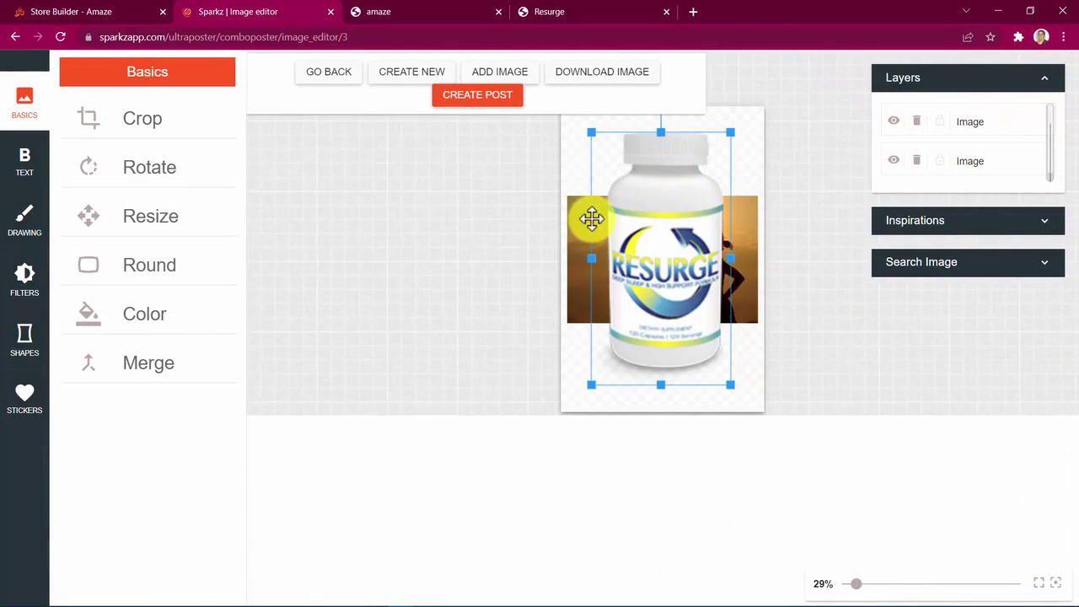
{"action": "left_click_drag", "start_coordinate": [590, 219], "coordinate": [563, 118]}
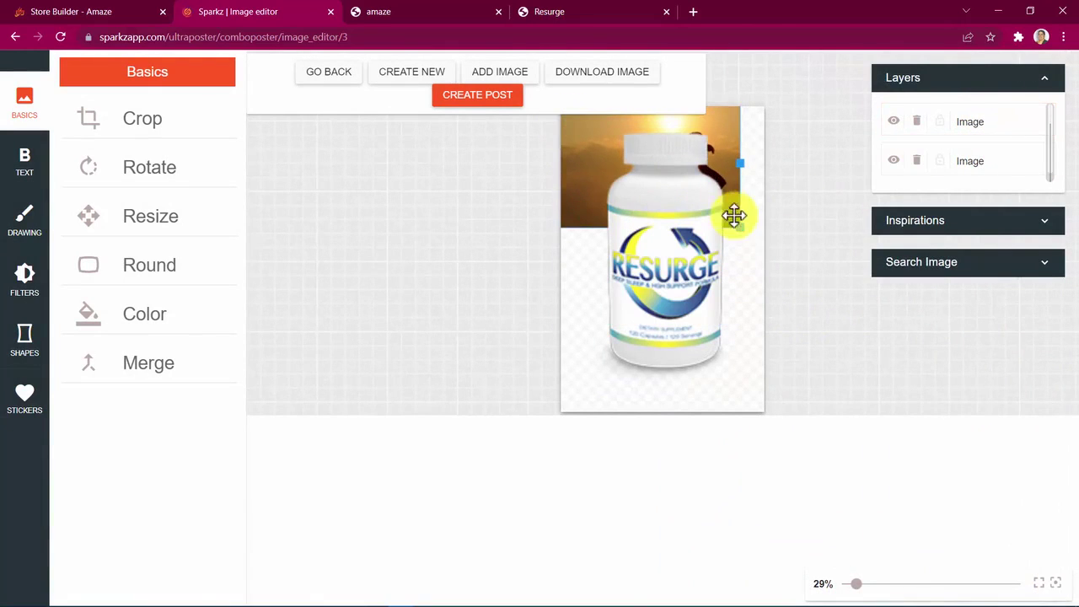
{"action": "left_click_drag", "start_coordinate": [734, 216], "coordinate": [1011, 441]}
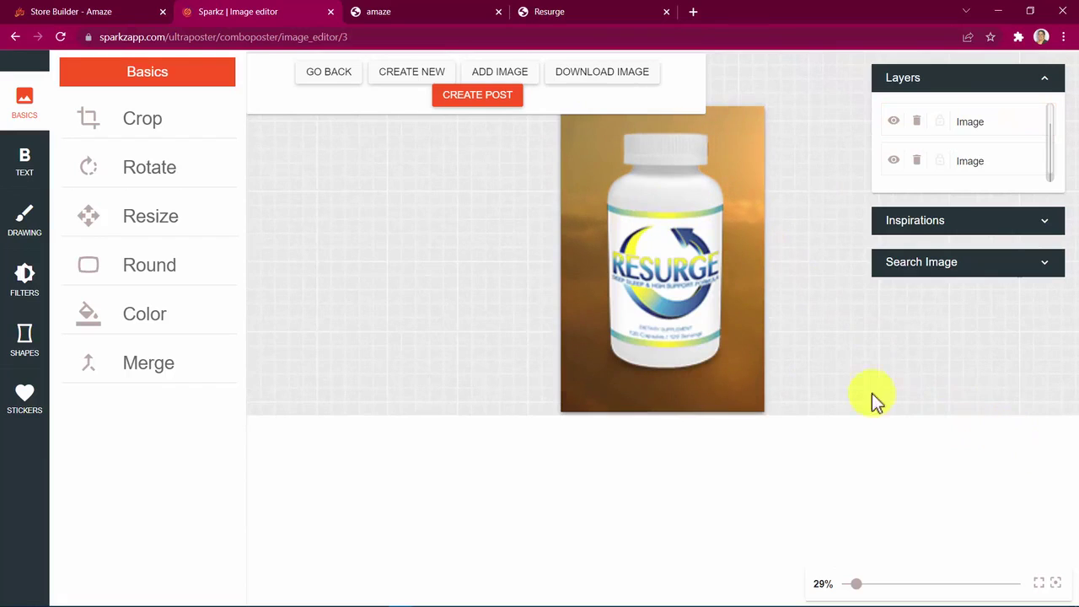
{"action": "left_click_drag", "start_coordinate": [693, 284], "coordinate": [676, 261]}
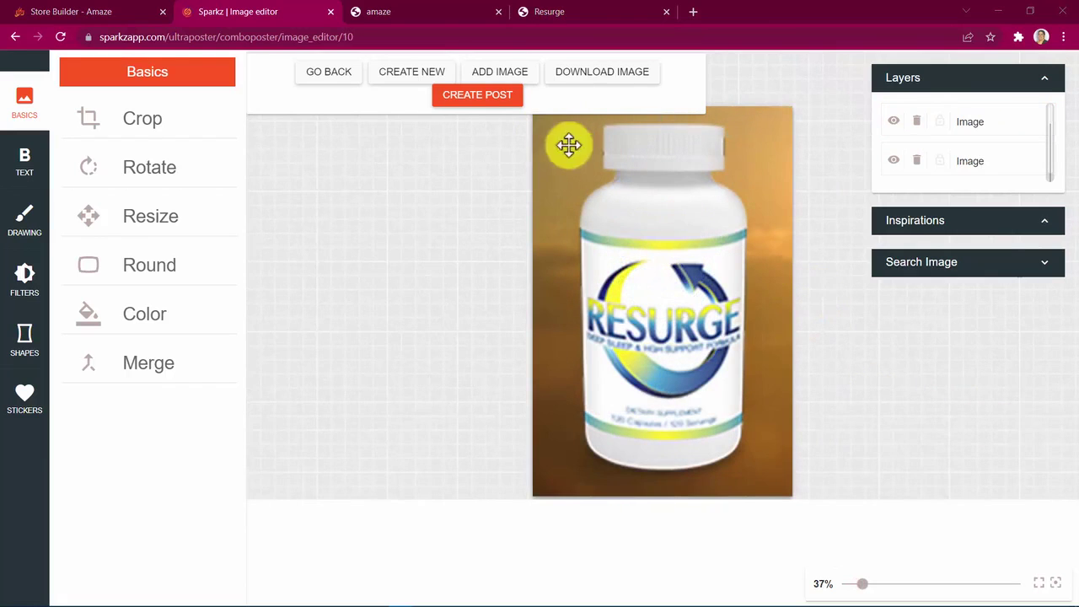
Step: Create a post from the finished pin image and set its title to "Buy Resurge"
{"action": "left_click", "coordinate": [477, 100]}
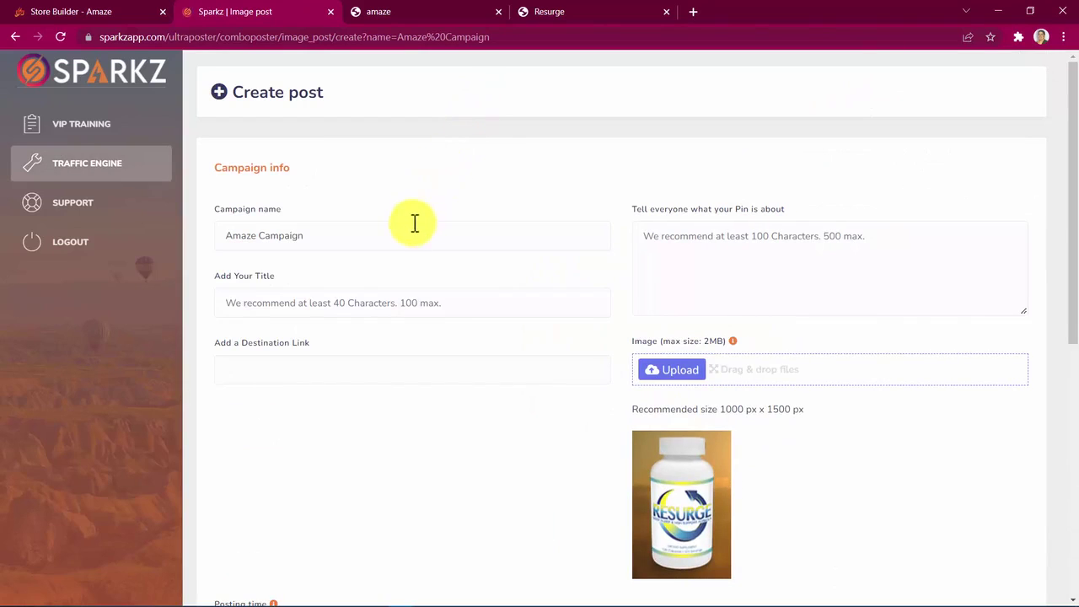
{"action": "left_click", "coordinate": [403, 299]}
{"action": "type", "text": "Buy "}
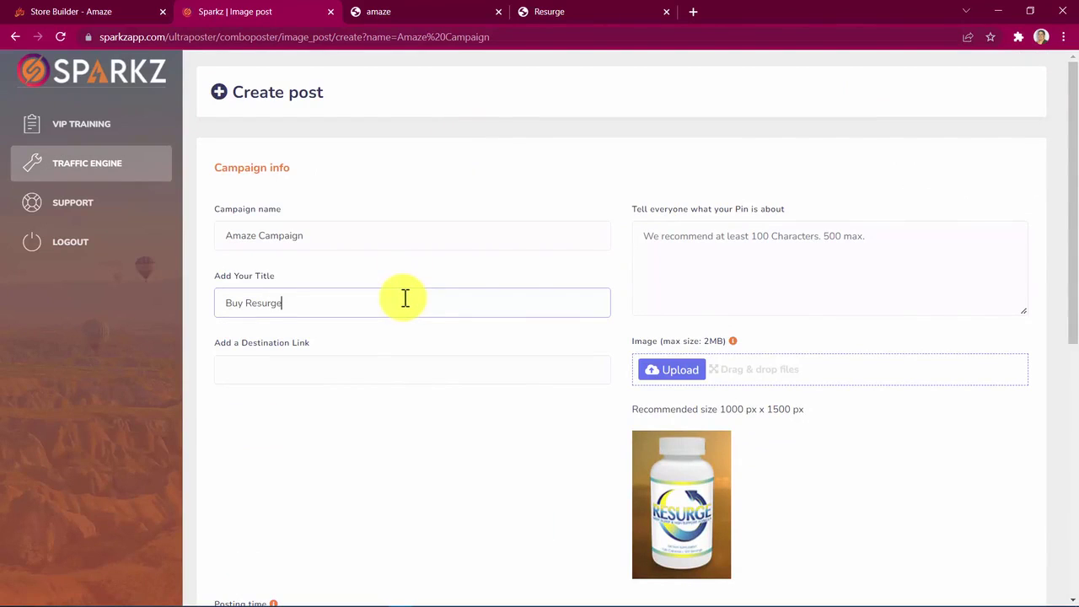
{"action": "type", "text": "Resurge"}
Step: Copy the product description from the Resurge store page and paste it as the pin's description
{"action": "left_click", "coordinate": [541, 12]}
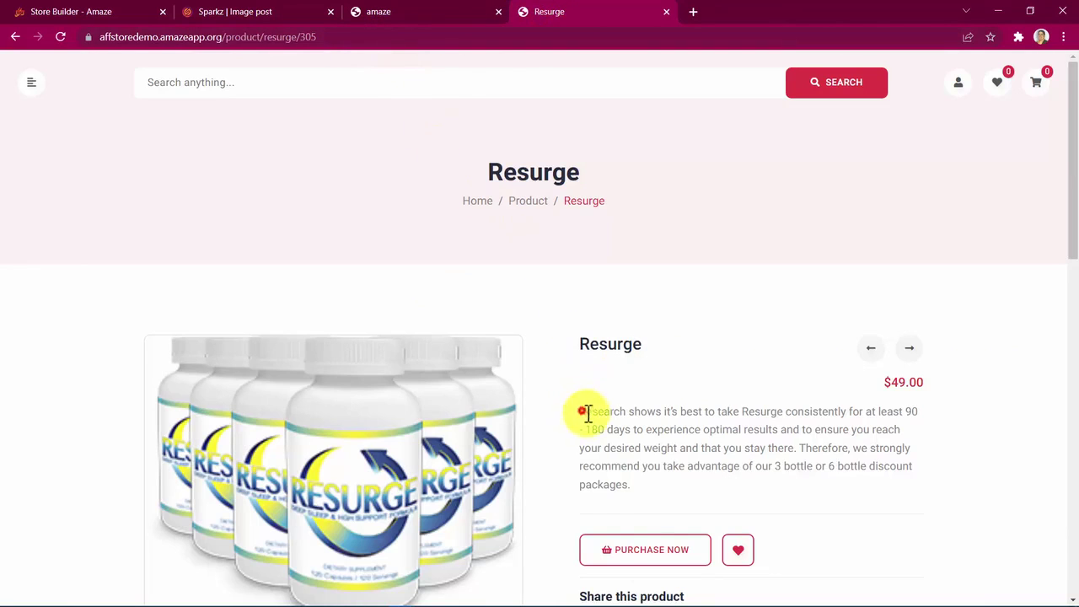
{"action": "left_click_drag", "start_coordinate": [582, 411], "coordinate": [638, 488]}
{"action": "key", "text": "ctrl+c"}
{"action": "left_click", "coordinate": [278, 13]}
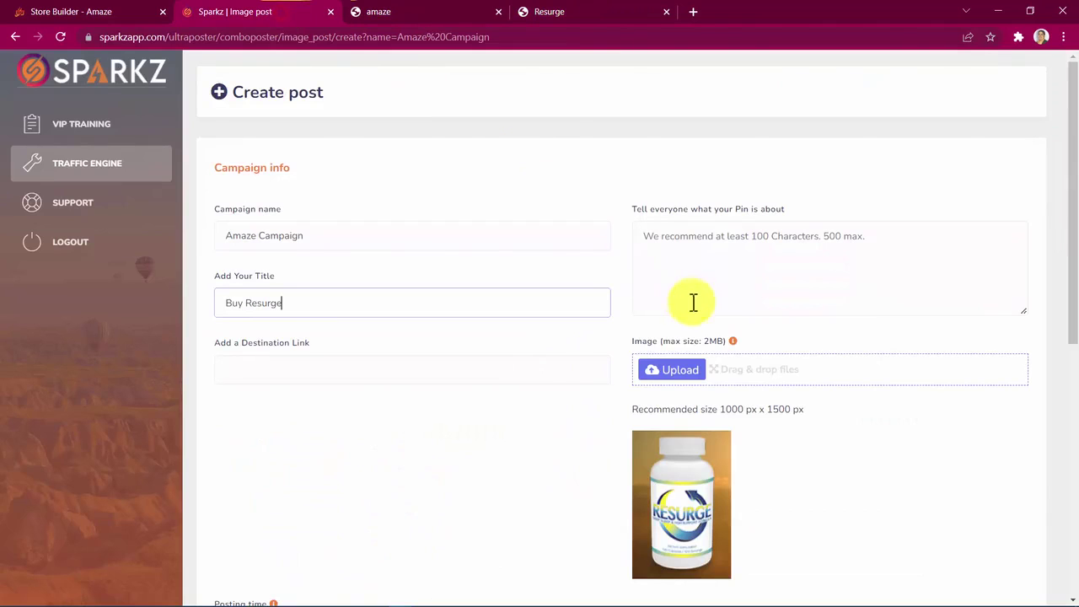
{"action": "left_click", "coordinate": [693, 302]}
{"action": "key", "text": "ctrl+v"}
Step: Copy the Resurge product page's URL and paste it as the post's destination link
{"action": "left_click", "coordinate": [571, 12]}
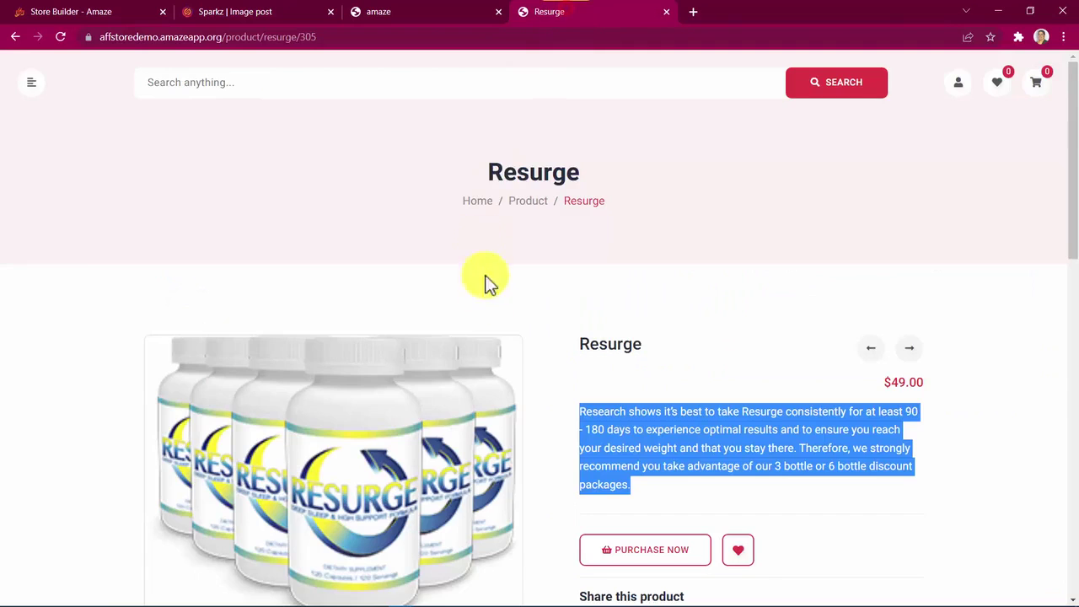
{"action": "scroll", "coordinate": [472, 354], "scroll_direction": "down", "scroll_amount": 3}
{"action": "scroll", "coordinate": [464, 378], "scroll_direction": "up", "scroll_amount": 3}
{"action": "left_click", "coordinate": [349, 36]}
{"action": "key", "text": "ctrl+c"}
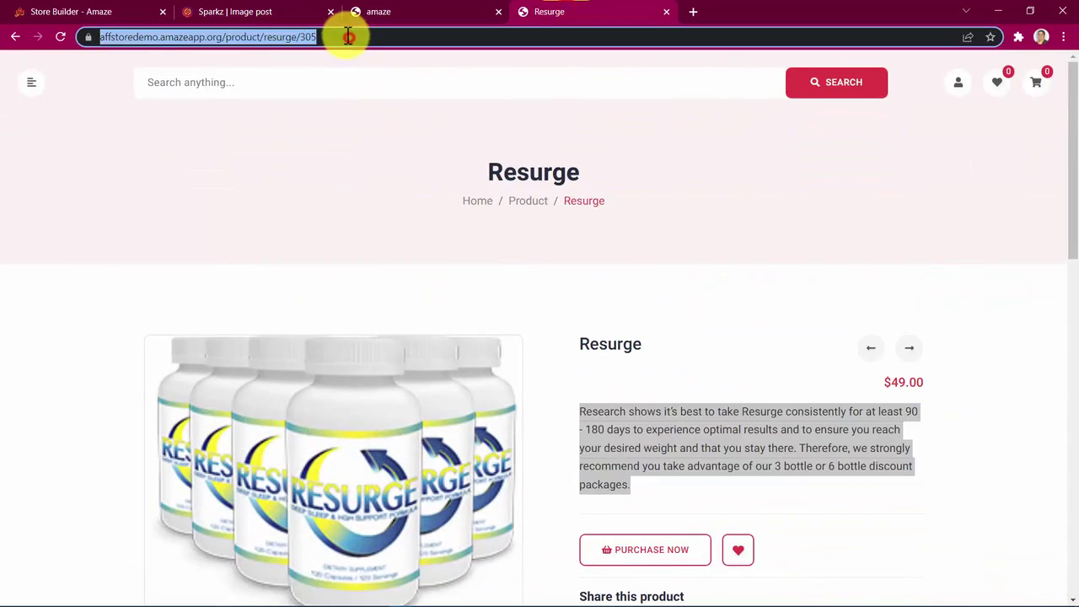
{"action": "left_click", "coordinate": [292, 16]}
{"action": "left_click", "coordinate": [347, 380]}
{"action": "key", "text": "ctrl+v"}
{"action": "left_click", "coordinate": [529, 337]}
Step: Select a Pinterest board of the business account and create the campaign with immediate posting
{"action": "scroll", "coordinate": [522, 330], "scroll_direction": "down", "scroll_amount": 2}
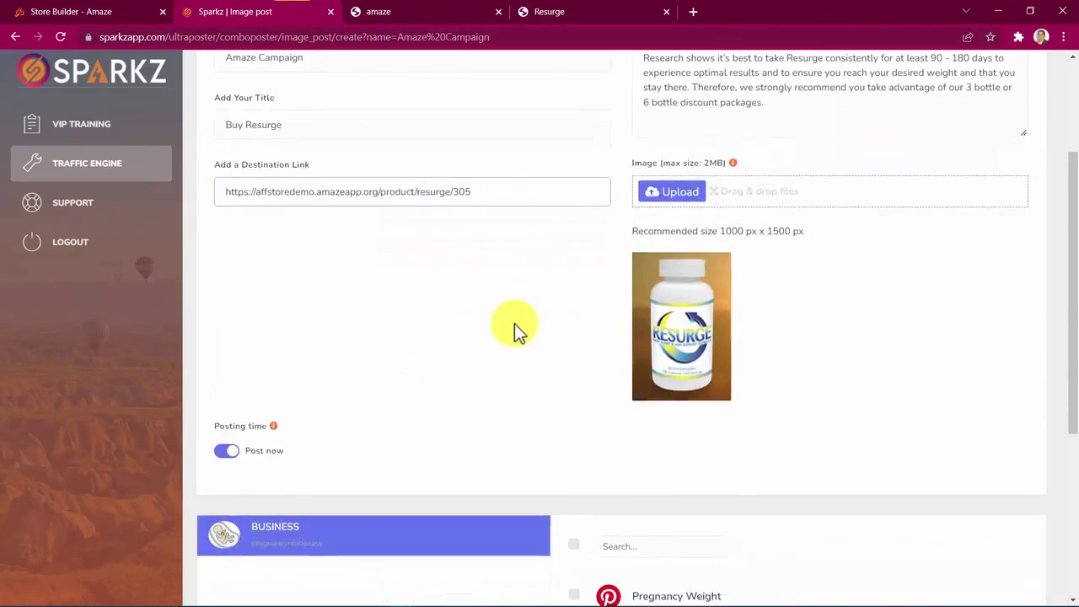
{"action": "scroll", "coordinate": [514, 324], "scroll_direction": "down", "scroll_amount": 4}
{"action": "scroll", "coordinate": [624, 312], "scroll_direction": "down", "scroll_amount": 4}
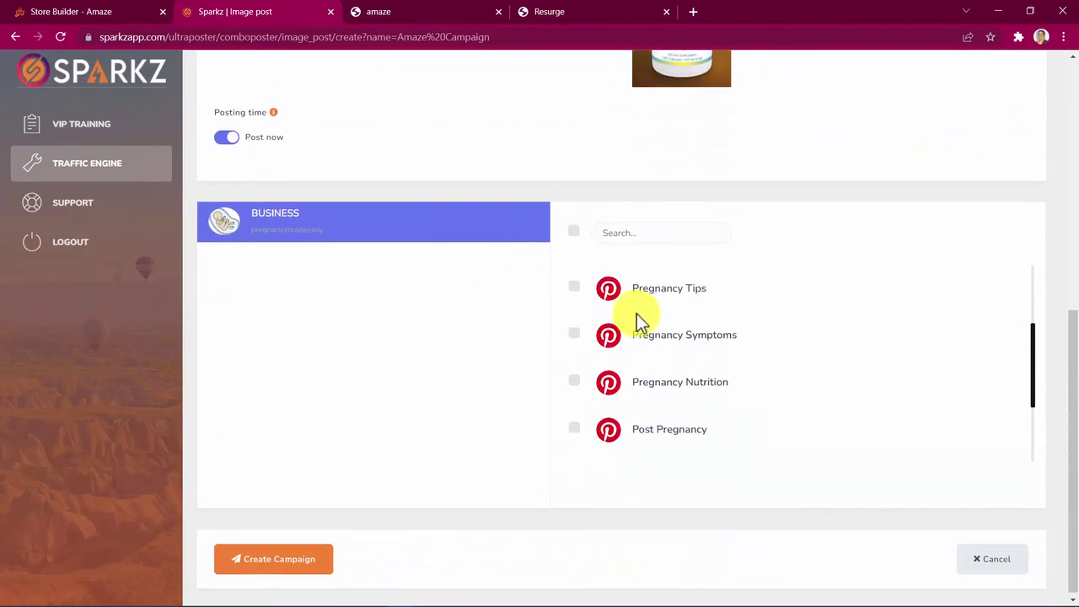
{"action": "left_click", "coordinate": [575, 388]}
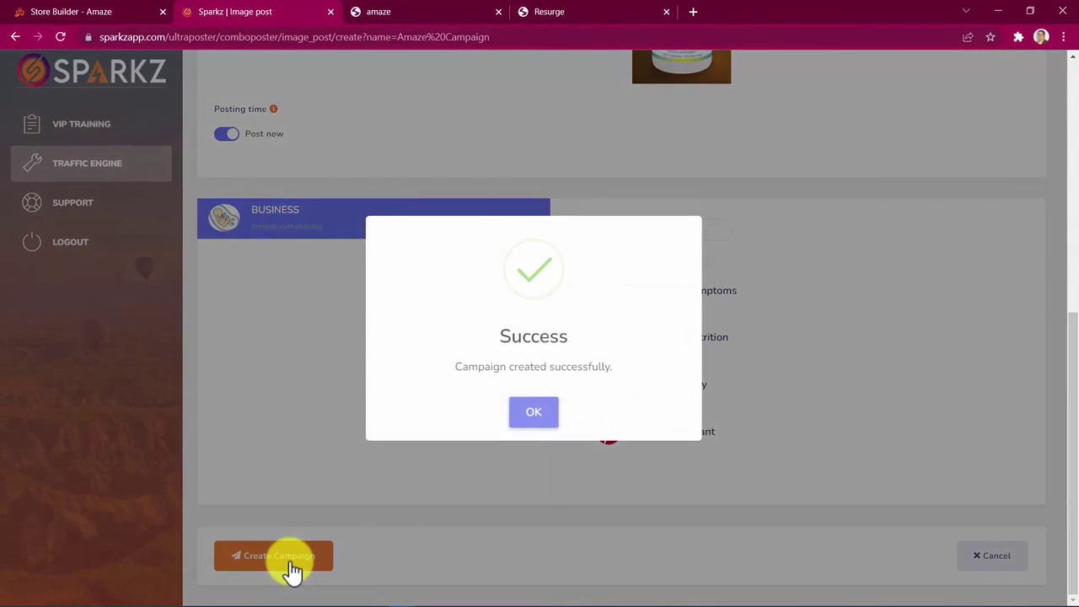
{"action": "left_click", "coordinate": [533, 414]}
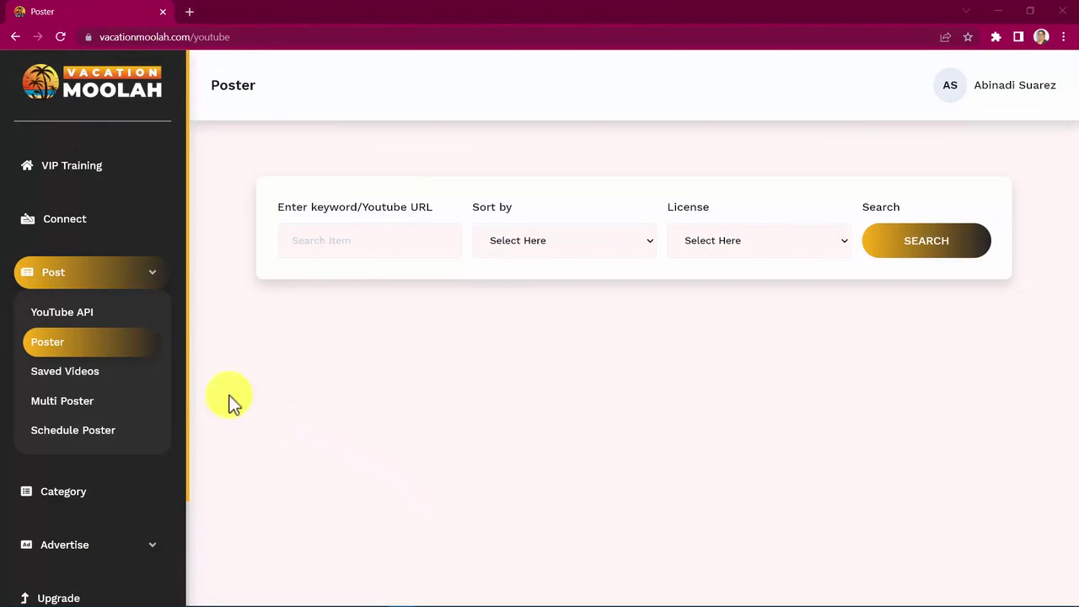
Step: Switch to Vacation Moolah and review the options of the Multi Poster form and the new Schedule Poster form
{"action": "left_click", "coordinate": [80, 402]}
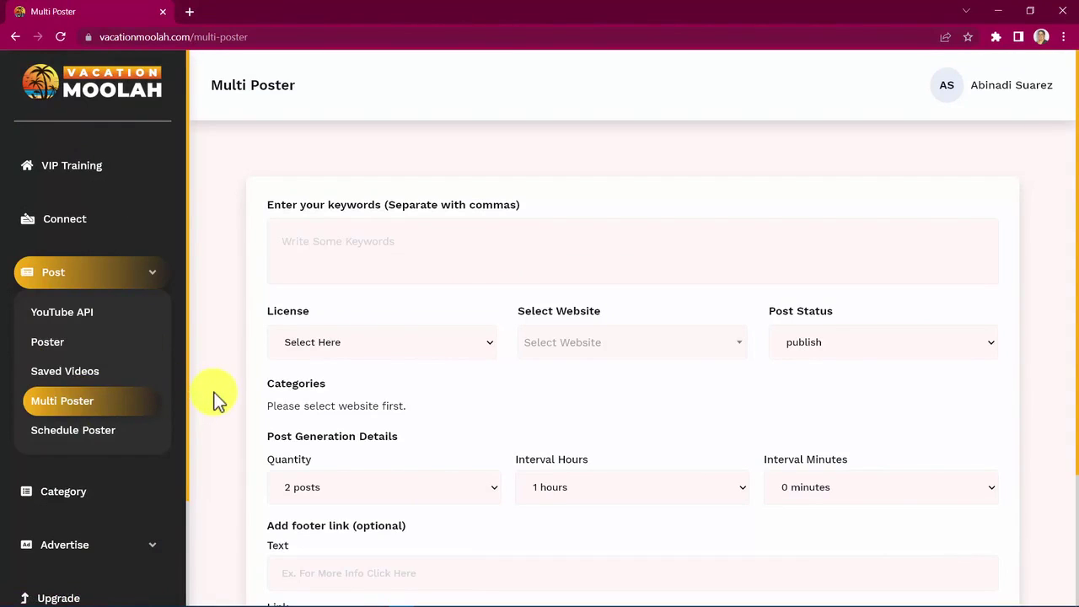
{"action": "scroll", "coordinate": [214, 392], "scroll_direction": "down", "scroll_amount": 2}
{"action": "left_click", "coordinate": [88, 433]}
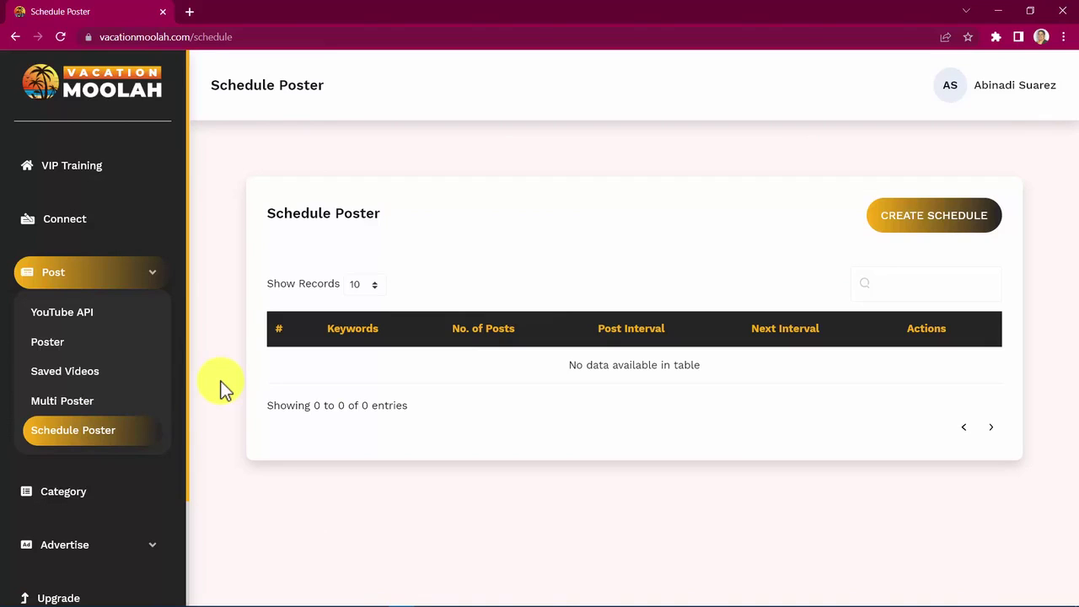
{"action": "left_click", "coordinate": [910, 231]}
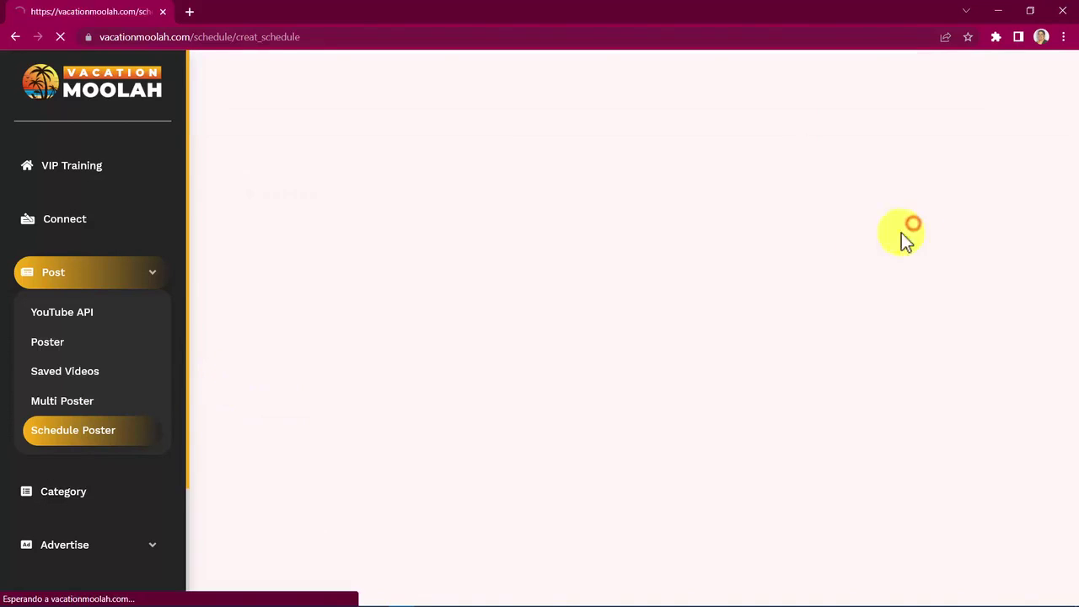
{"action": "scroll", "coordinate": [231, 435], "scroll_direction": "down", "scroll_amount": 3}
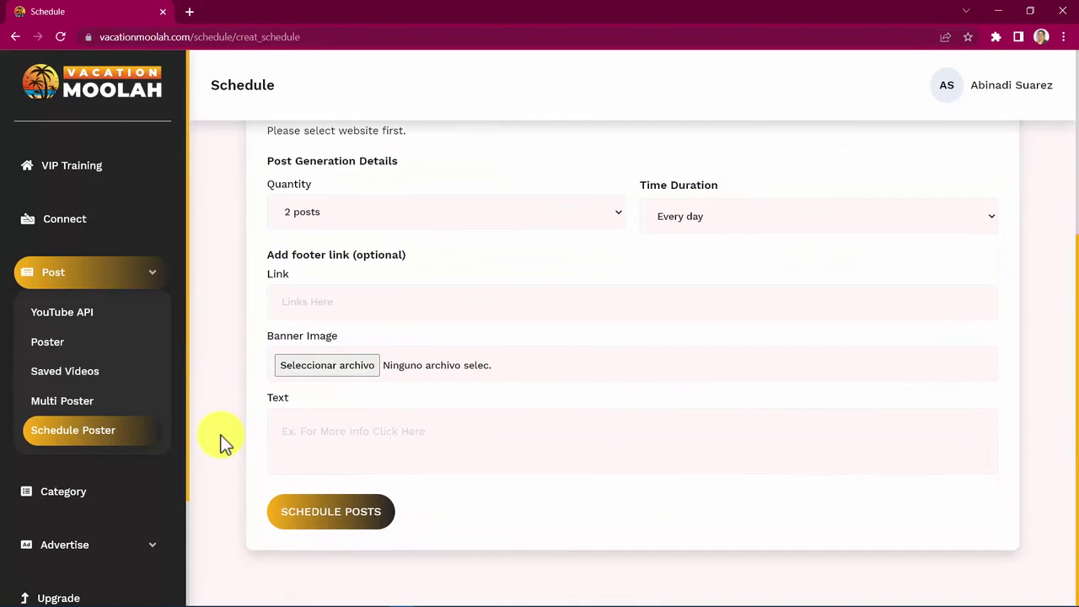
{"action": "scroll", "coordinate": [226, 444], "scroll_direction": "up", "scroll_amount": 3}
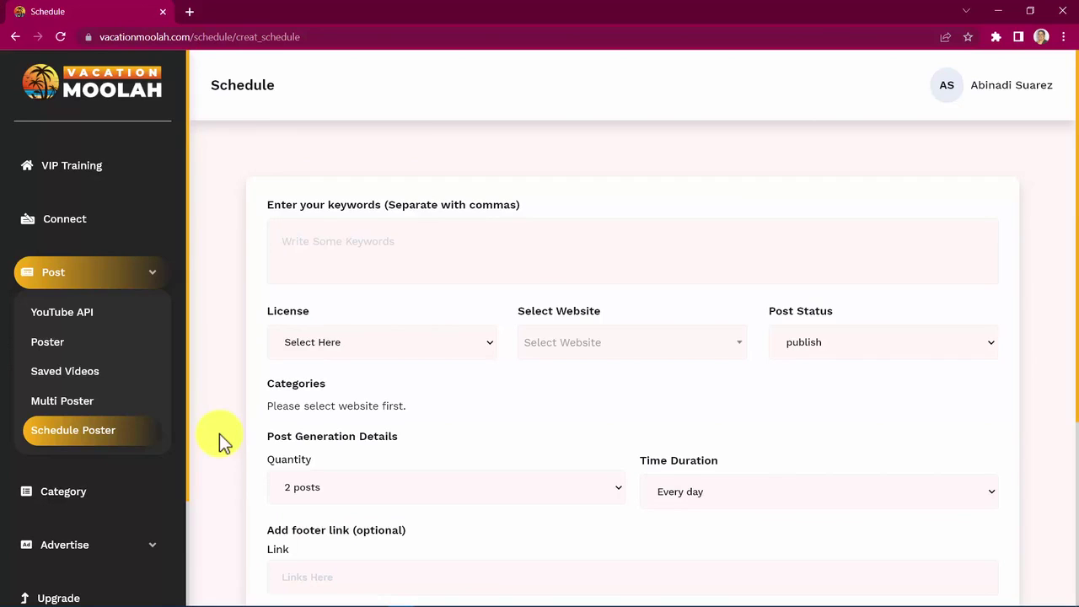
Step: Open the VIP Training page
{"action": "left_click", "coordinate": [98, 177]}
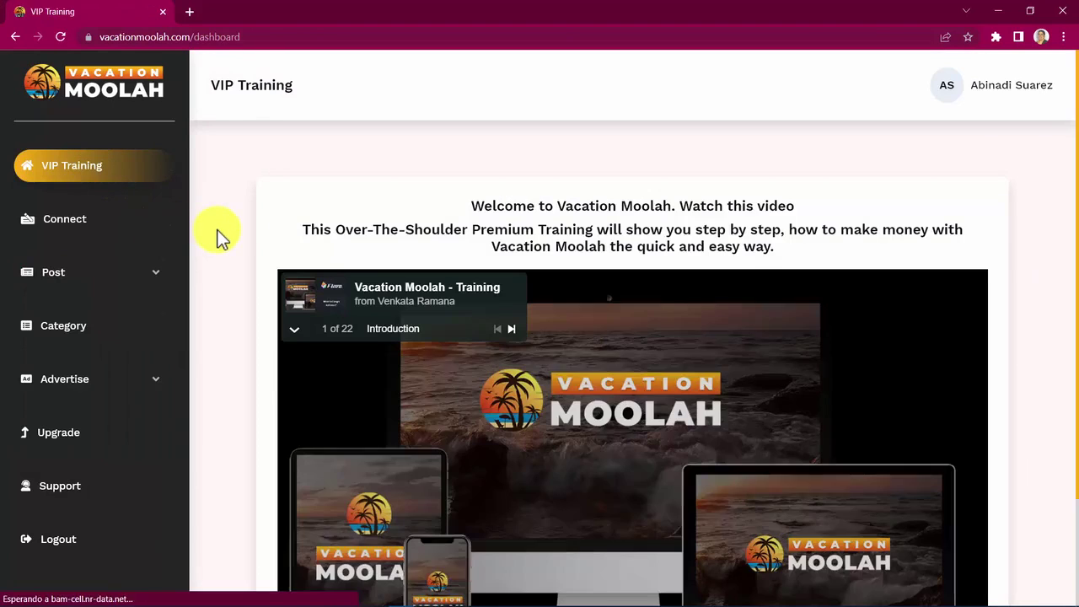